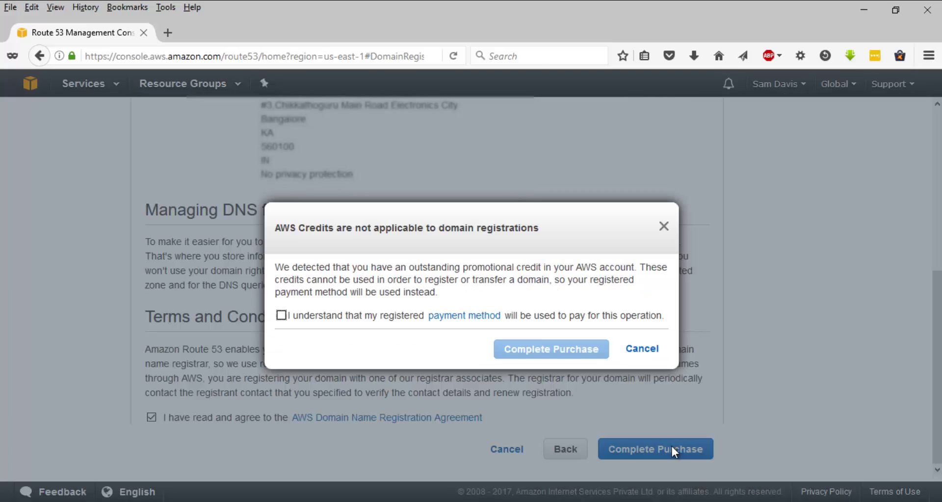
Acknowledge that the registered payment method will be charged and complete the domain purchase.
click(282, 316)
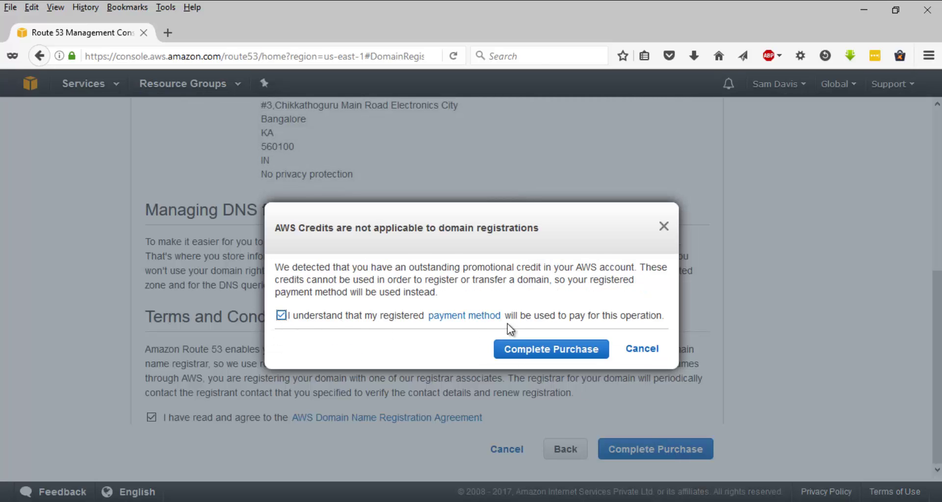
click(521, 350)
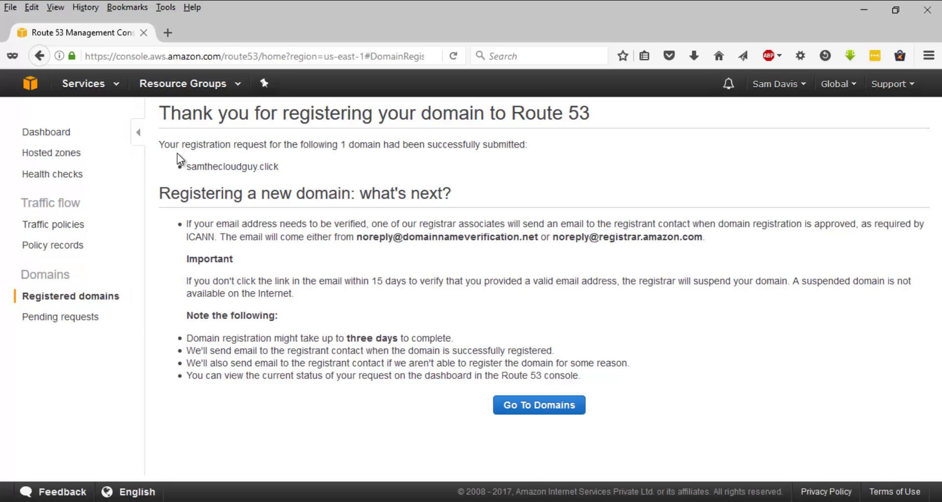
Review the submitted domain name and the expected completion time on the registration confirmation page.
drag(280, 145, 385, 144)
click(416, 169)
drag(268, 167, 169, 194)
click(203, 165)
mouse_move(204, 165)
mouse_down()
mouse_move(314, 164)
mouse_move(200, 176)
mouse_up()
click(316, 166)
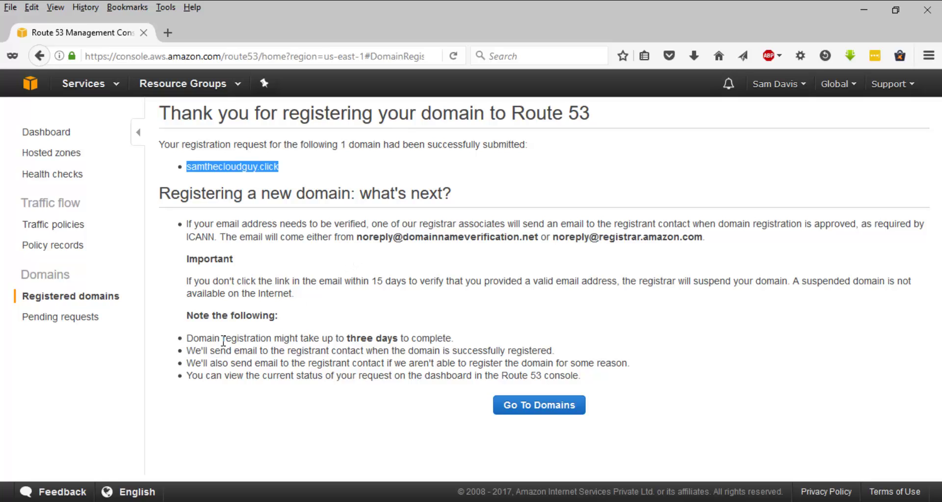
drag(231, 339, 436, 337)
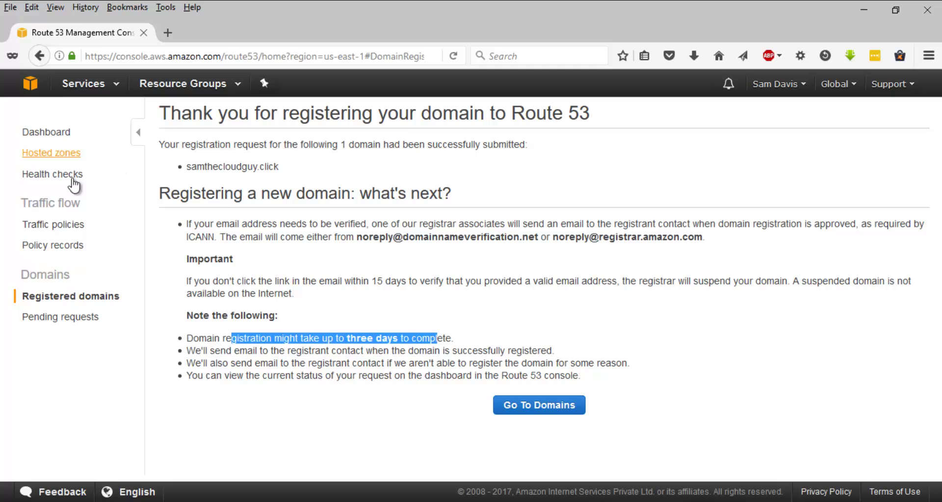
Check the registration status of samthecloudguy.click in the Route 53 dashboard alerts.
click(60, 136)
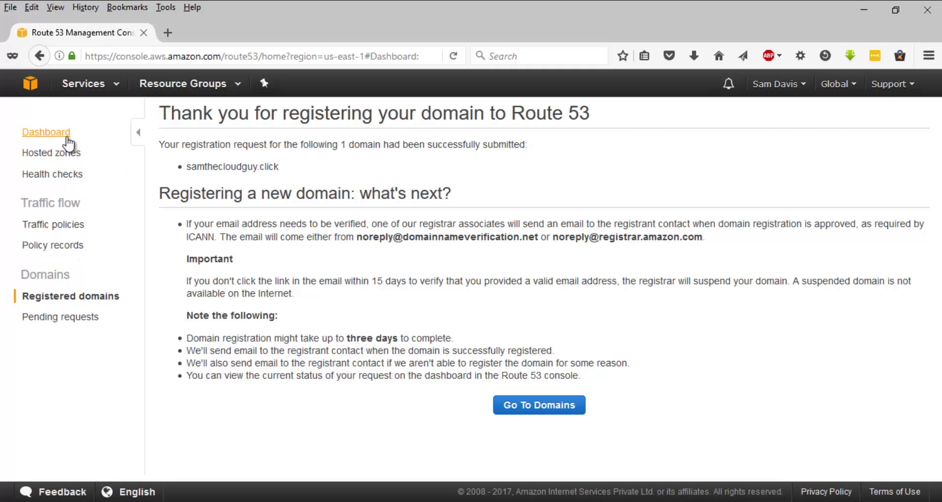
scroll(305, 392, down, 2)
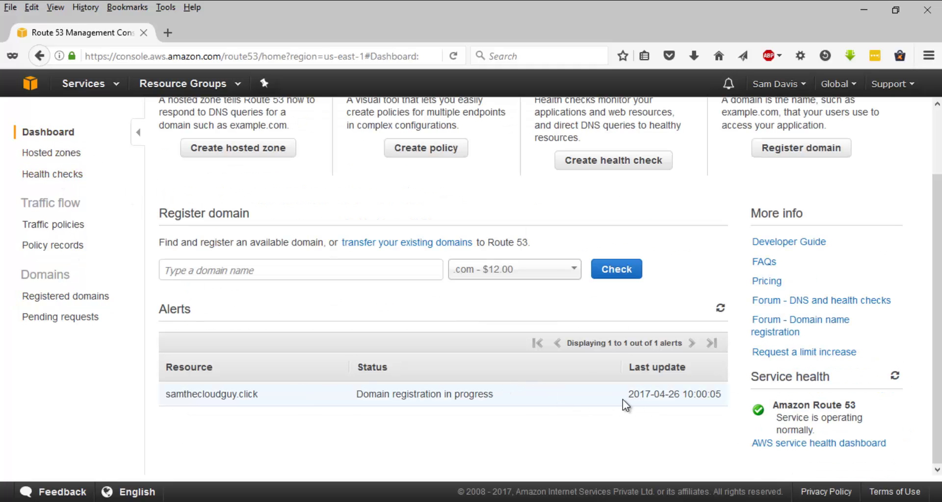
drag(450, 400, 499, 398)
click(525, 417)
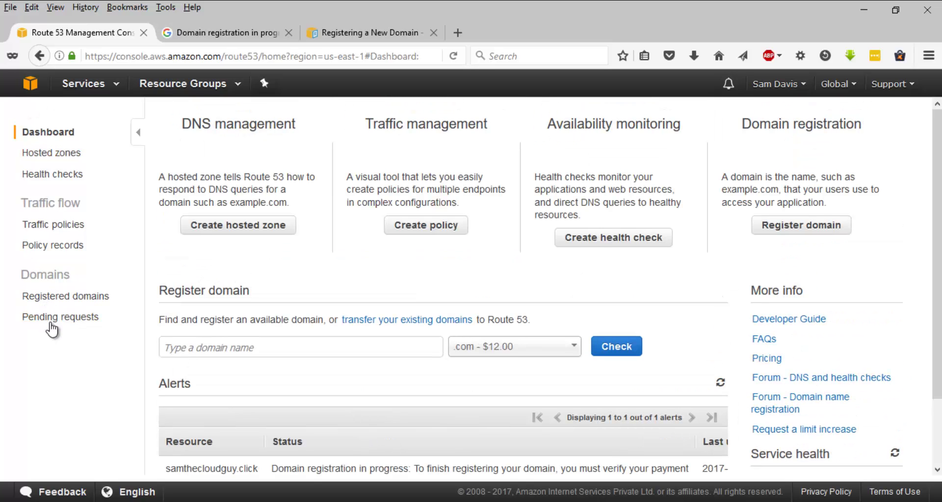
Open the pending domain requests and read the full status of samthecloudguy.click.
click(51, 321)
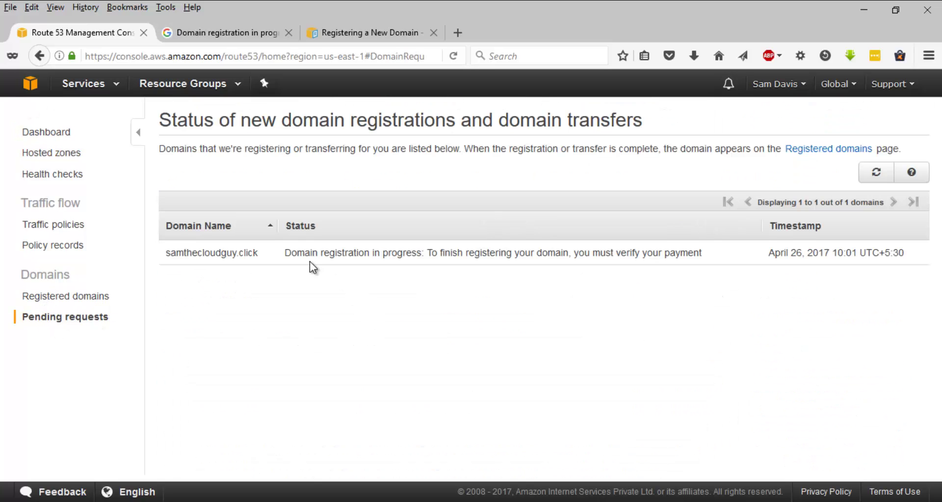
drag(286, 253, 457, 253)
drag(554, 263, 610, 265)
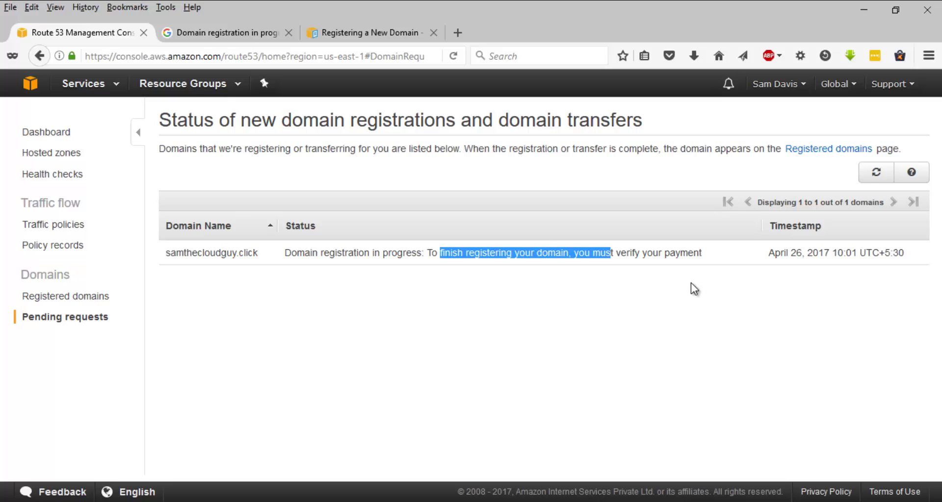
Open the account's billing dashboard and examine the month-to-date spend, including the Registrar charge.
click(804, 85)
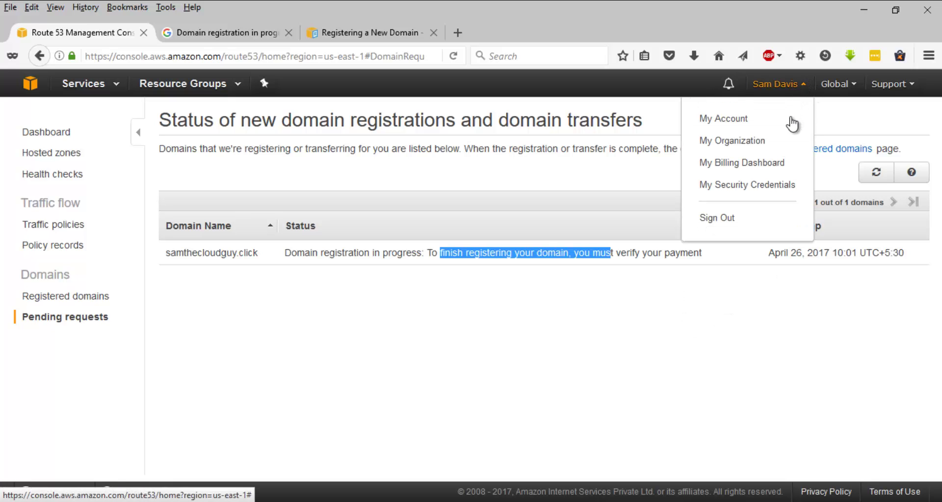
click(760, 164)
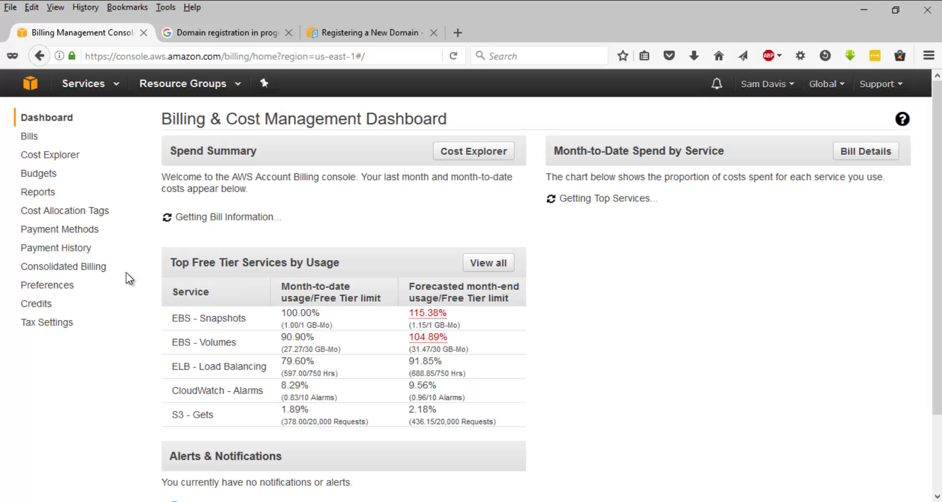
scroll(269, 273, down, 3)
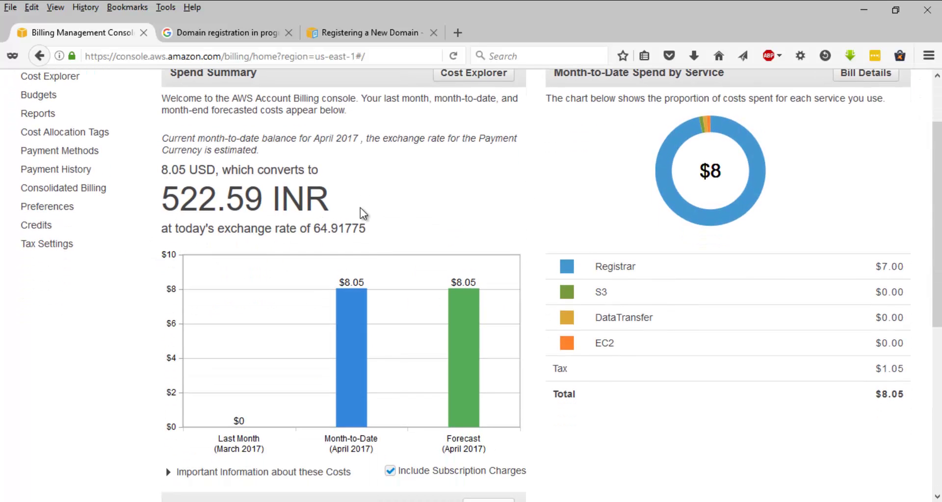
scroll(408, 290, down, 3)
scroll(449, 193, up, 3)
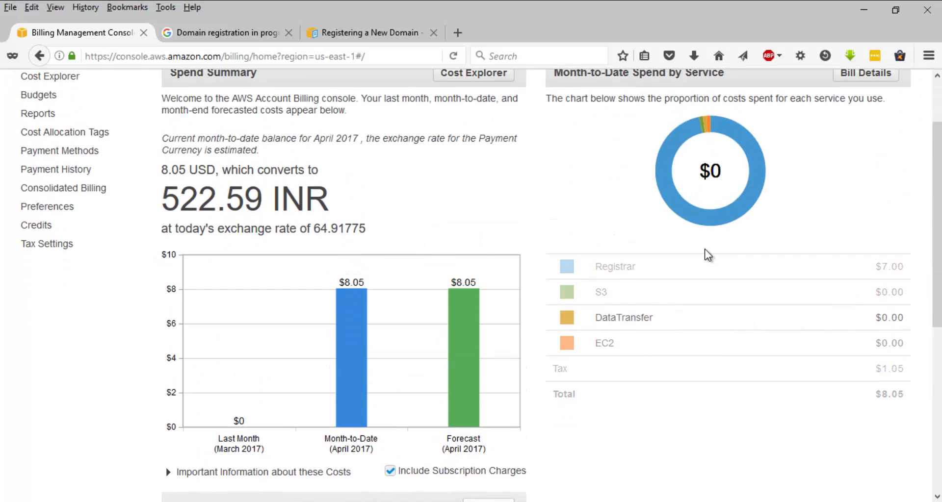
drag(666, 268, 595, 267)
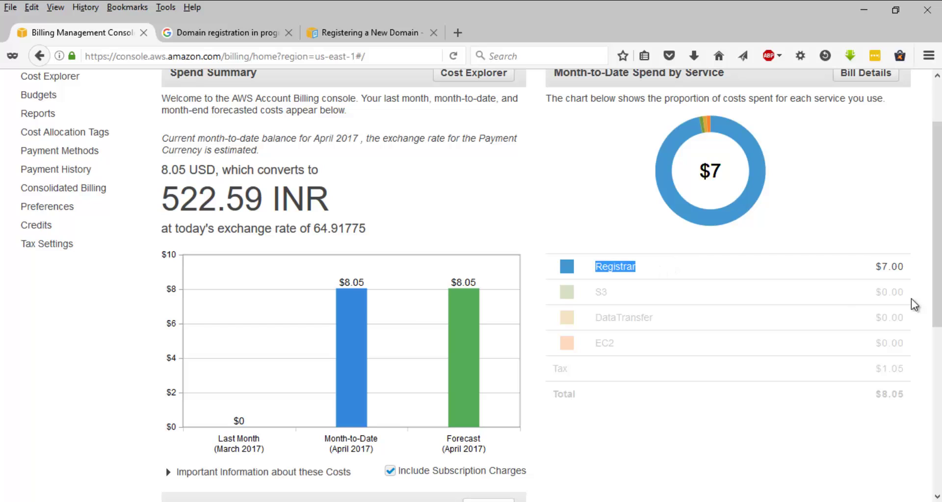
double_click(894, 267)
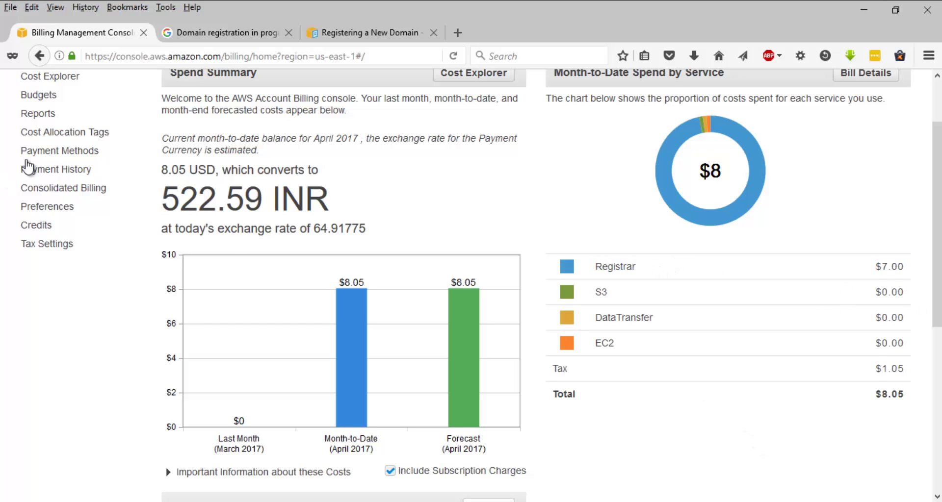
Make a payment for the unpaid domain registration invoice dated 2017-04-26 with the stored credit card.
click(49, 153)
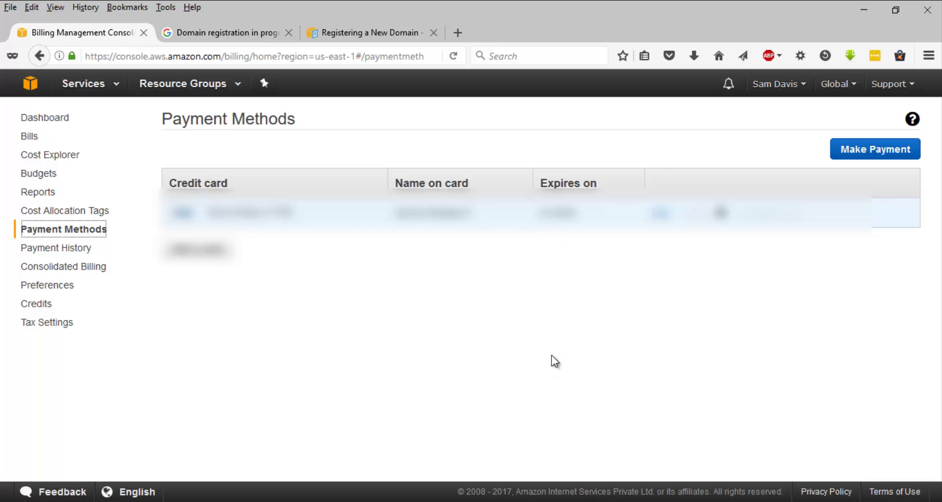
click(877, 152)
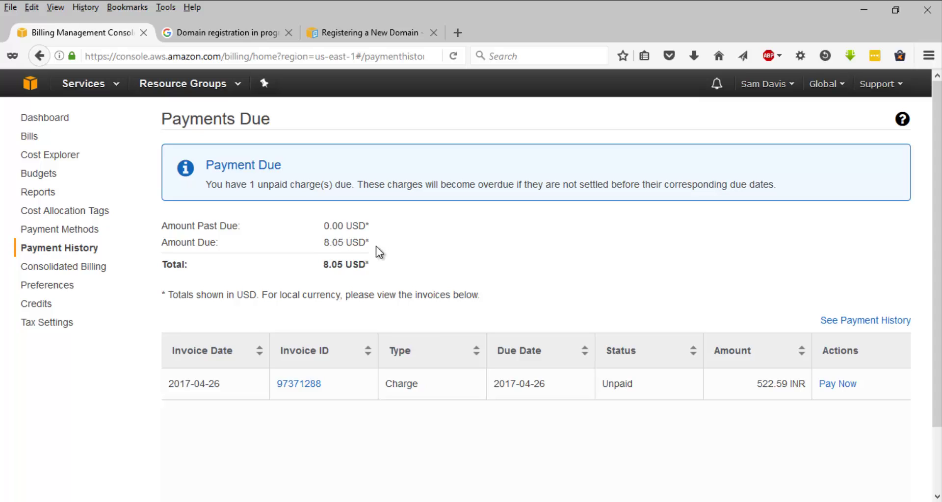
click(852, 385)
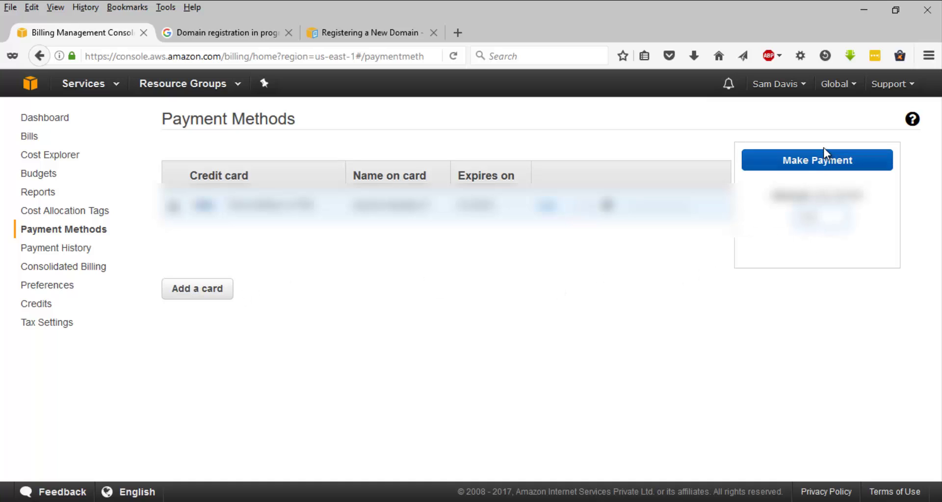
click(822, 165)
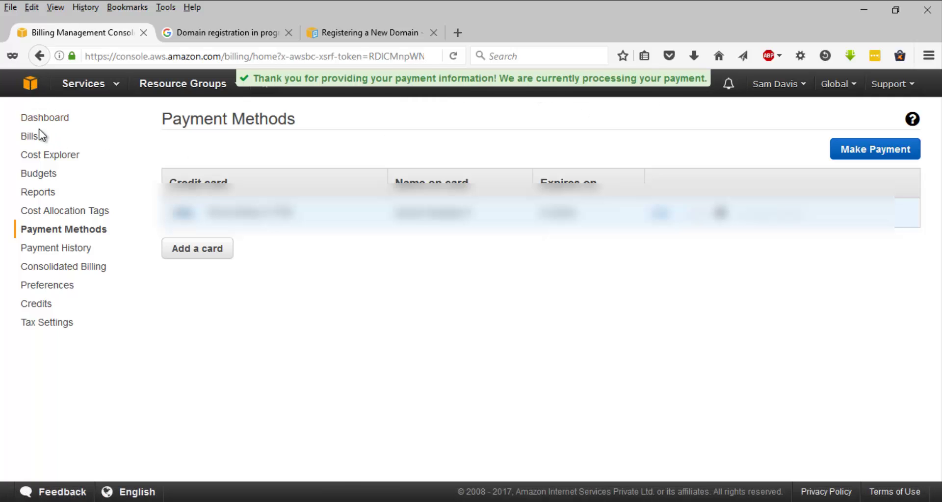
Return to the Route 53 console and open the pending domain requests.
click(28, 86)
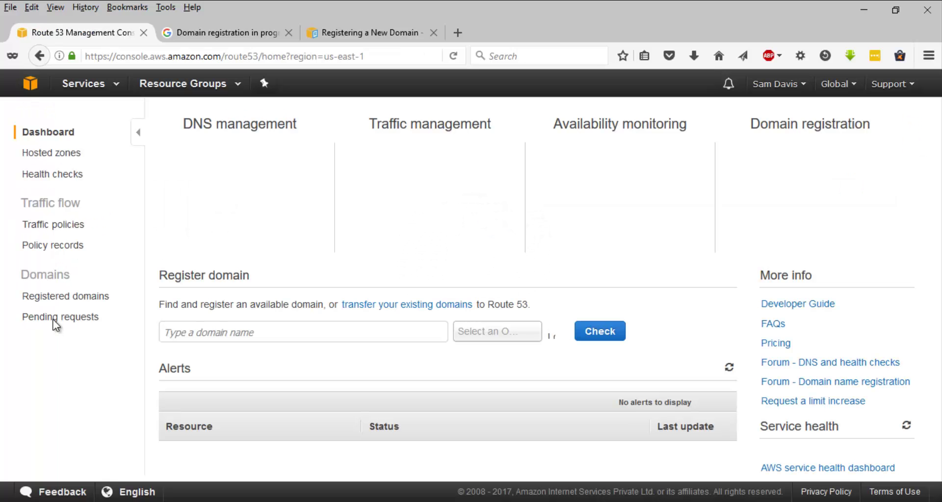
click(81, 319)
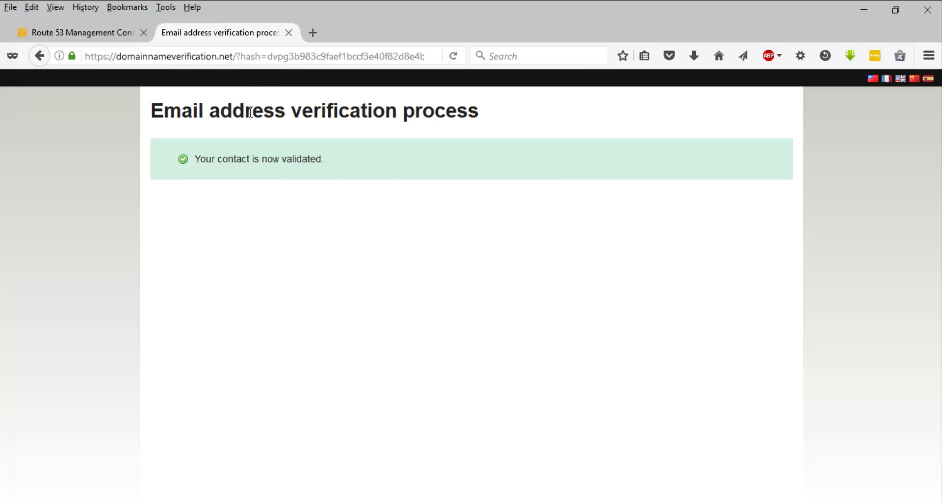
Switch from the email verification page back to Route 53 and check the registered domains and pending requests.
click(71, 33)
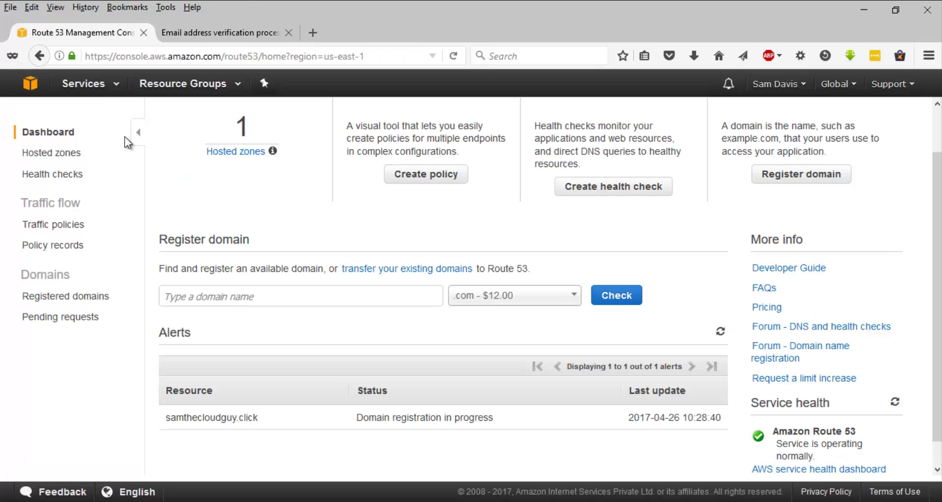
click(47, 297)
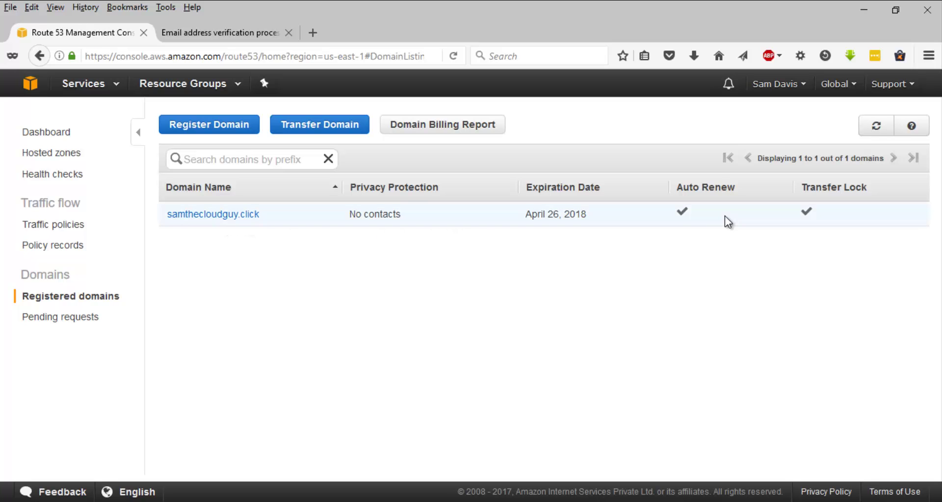
click(35, 319)
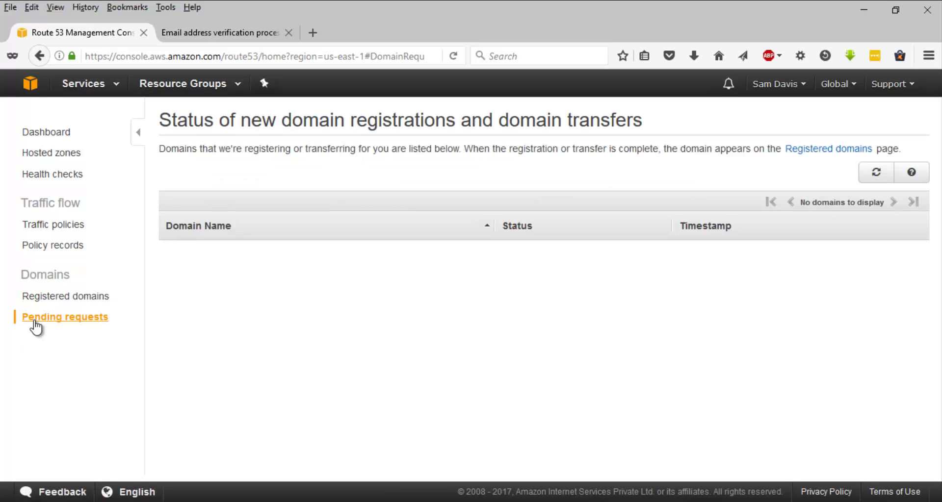
Check the latest registration alert for samthecloudguy.click on the Route 53 dashboard.
click(39, 136)
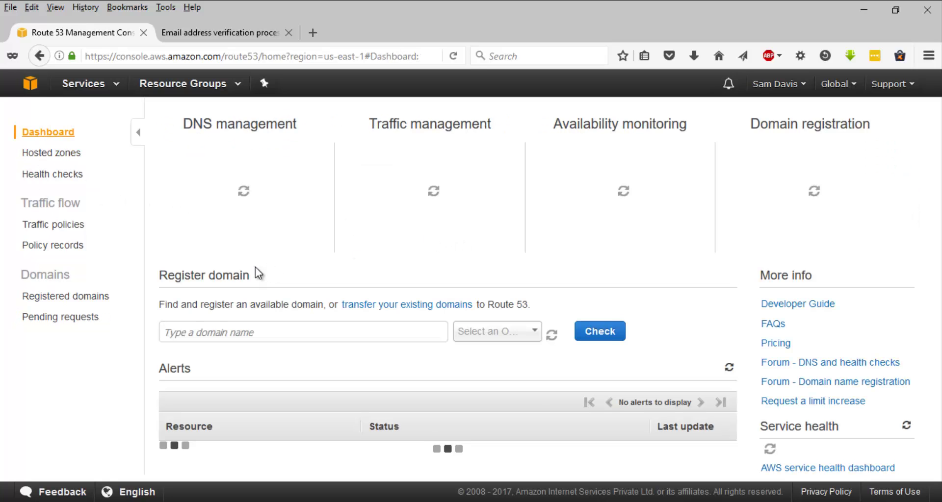
scroll(255, 268, down, 3)
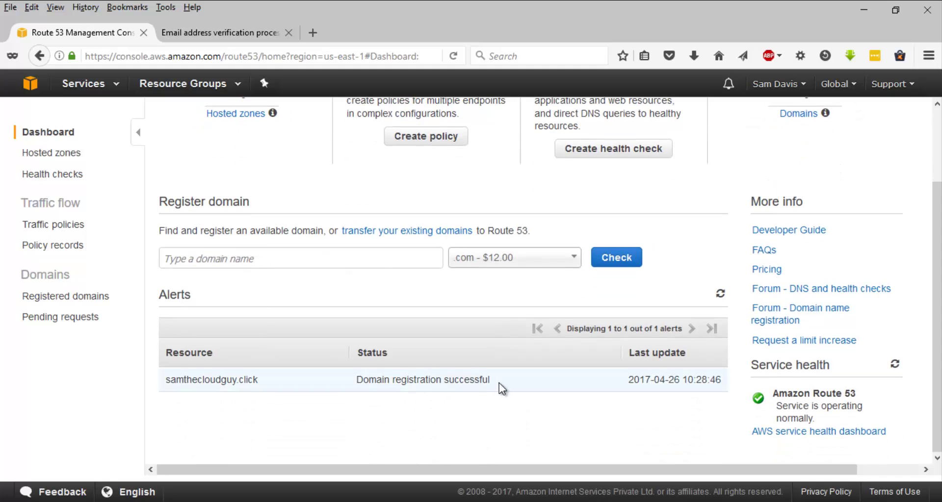
drag(494, 383, 390, 378)
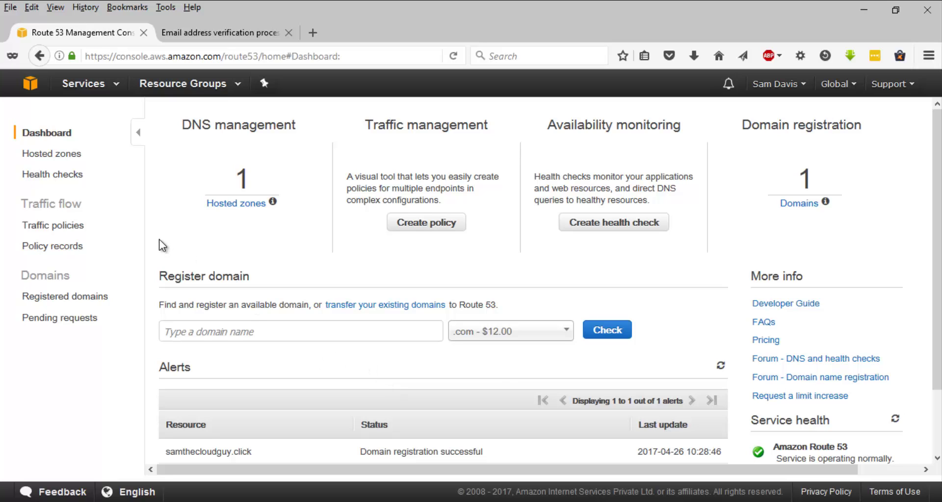
Select the samthecloudguy.click hosted zone, view its details and open its record sets.
click(44, 153)
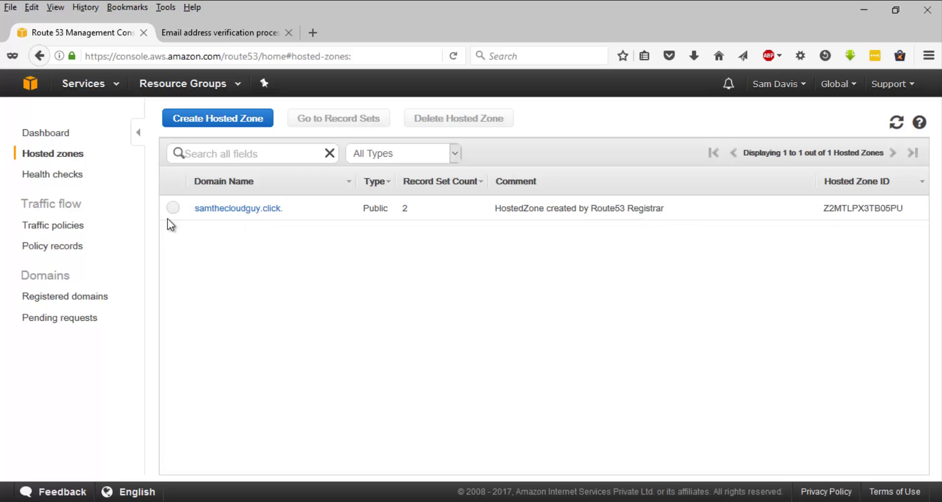
click(167, 217)
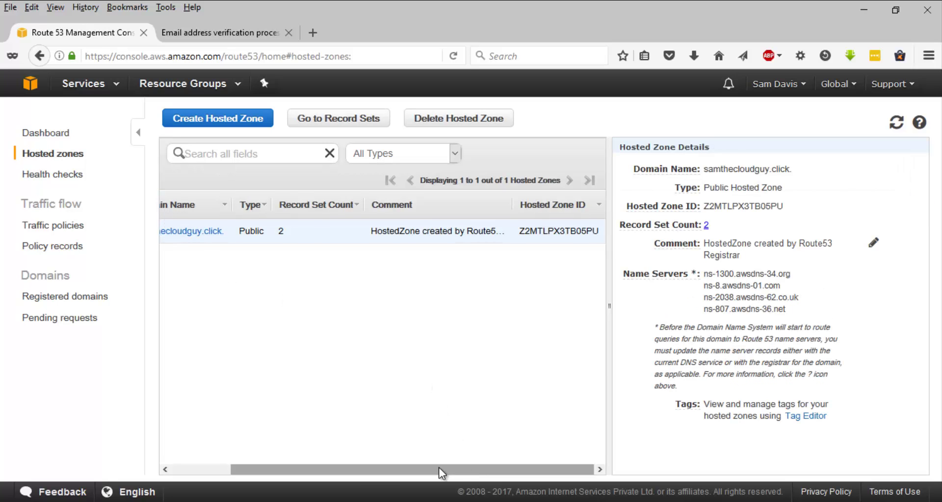
drag(438, 469, 373, 469)
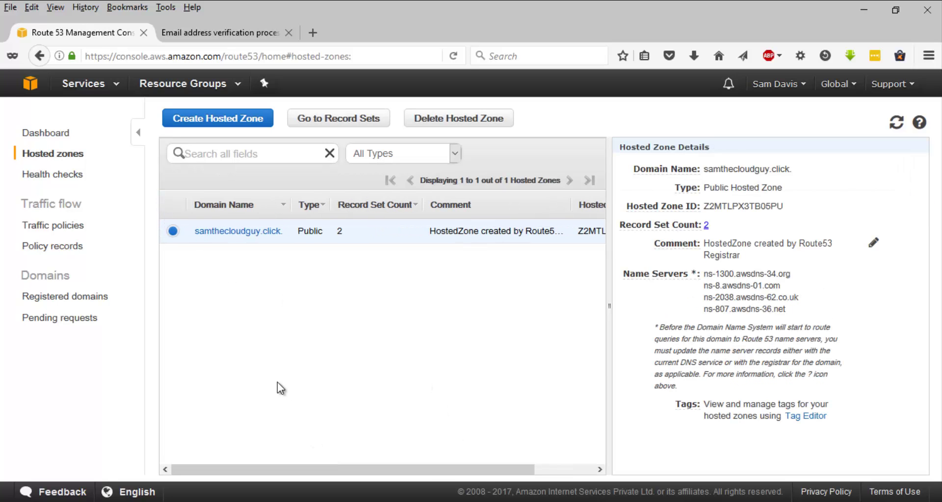
click(334, 126)
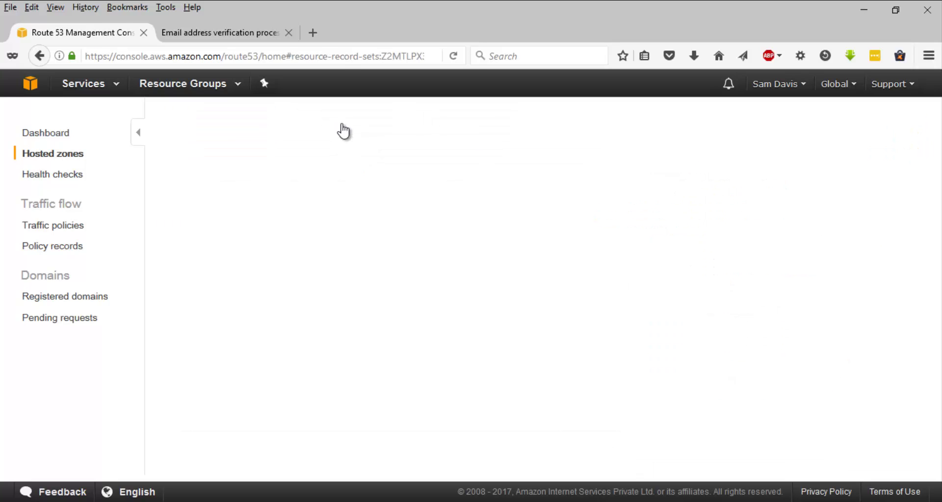
drag(293, 463, 209, 463)
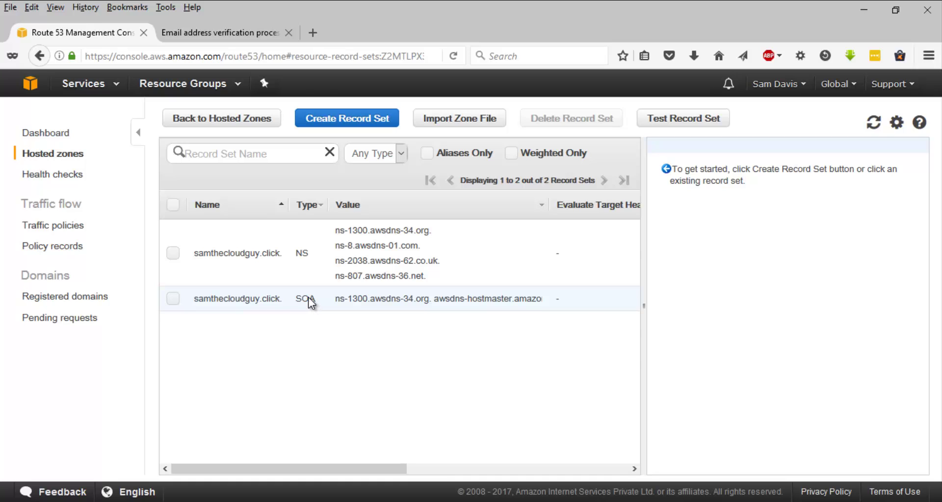
Switch to Photos to view the Route 53 lab architecture diagram.
key(alt+Tab)
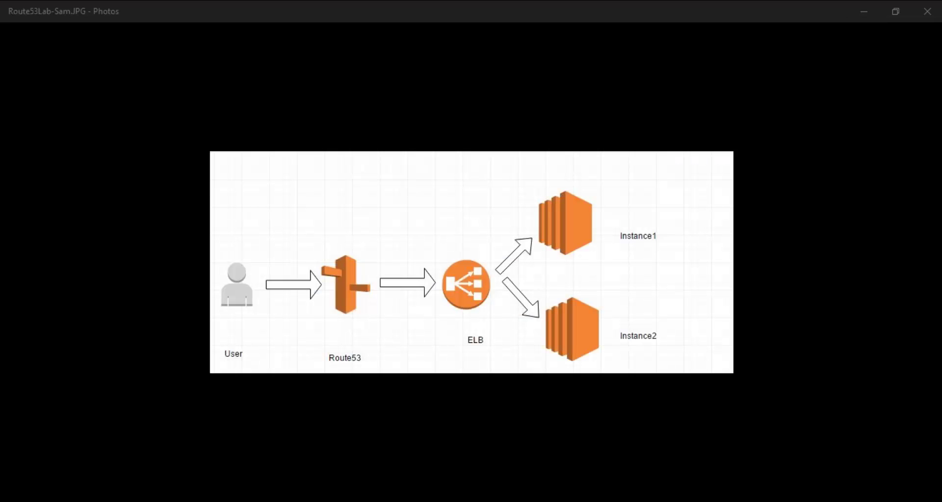
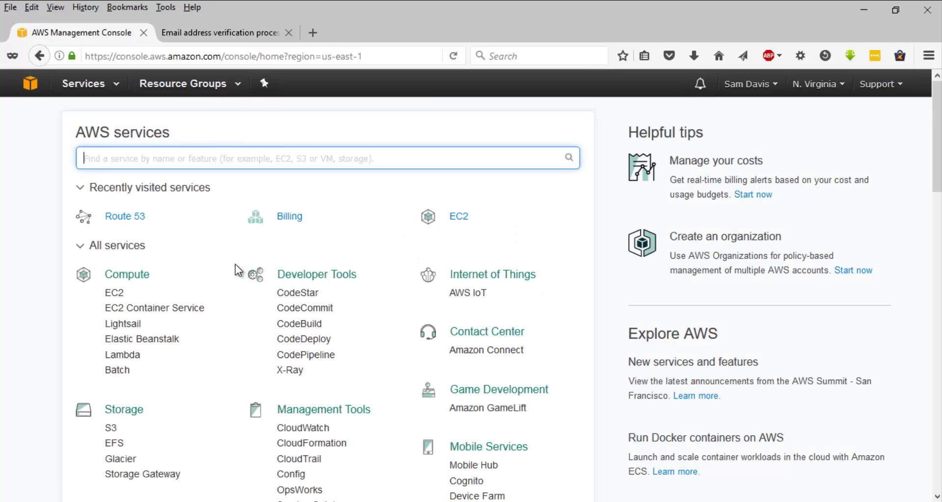
Open the EC2 service console in the N. Virginia region.
click(115, 293)
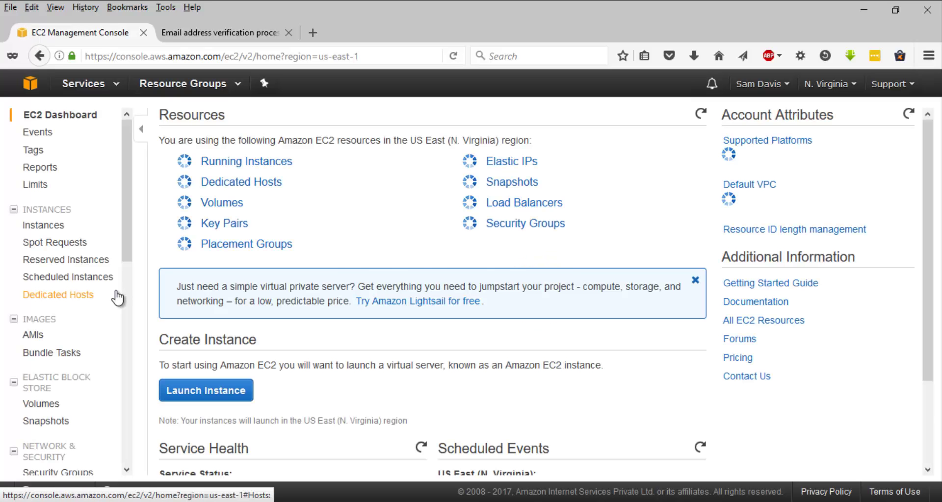
Start launching an instance with the free-tier filter on, choosing Amazon Linux AMI 2017.03.0 and the t2.micro type, and continue to the instance details.
click(205, 373)
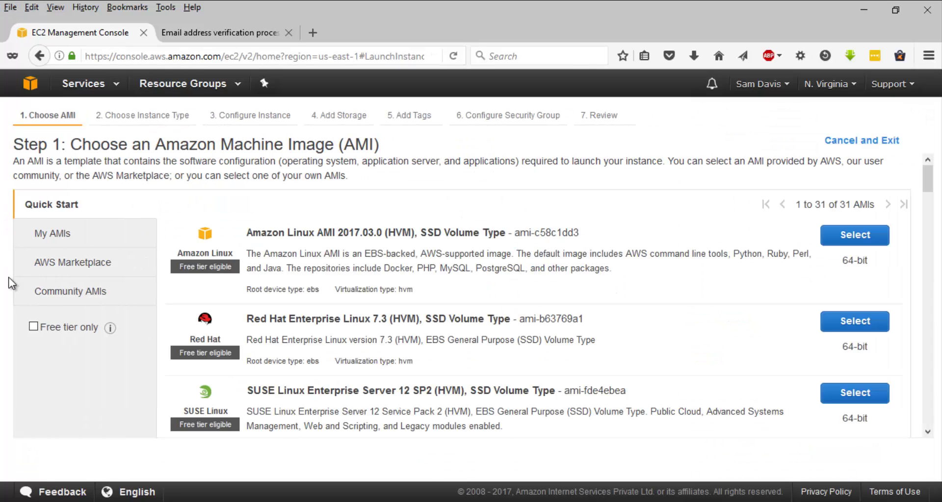
click(33, 327)
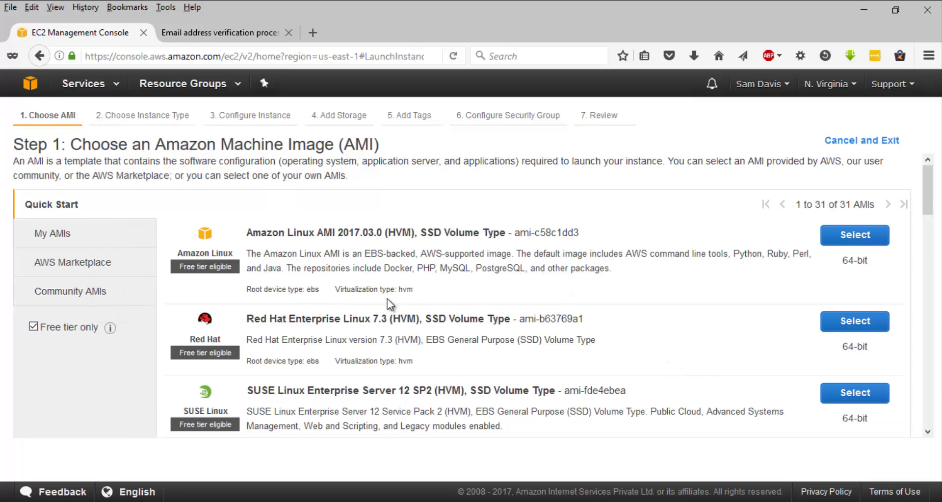
click(863, 243)
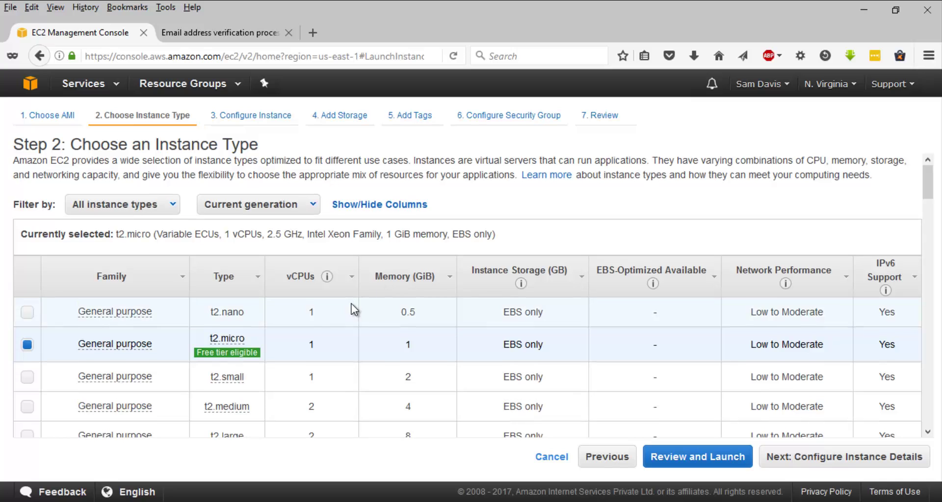
scroll(351, 304, down, 3)
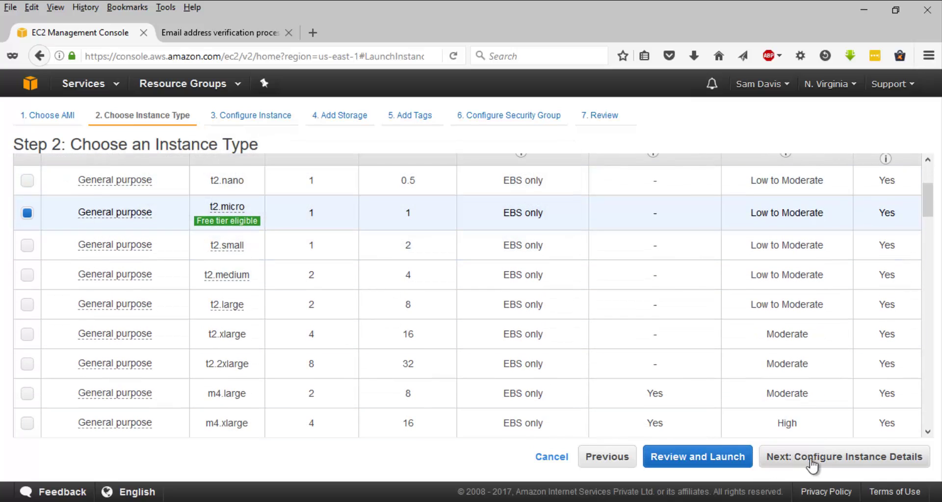
click(780, 461)
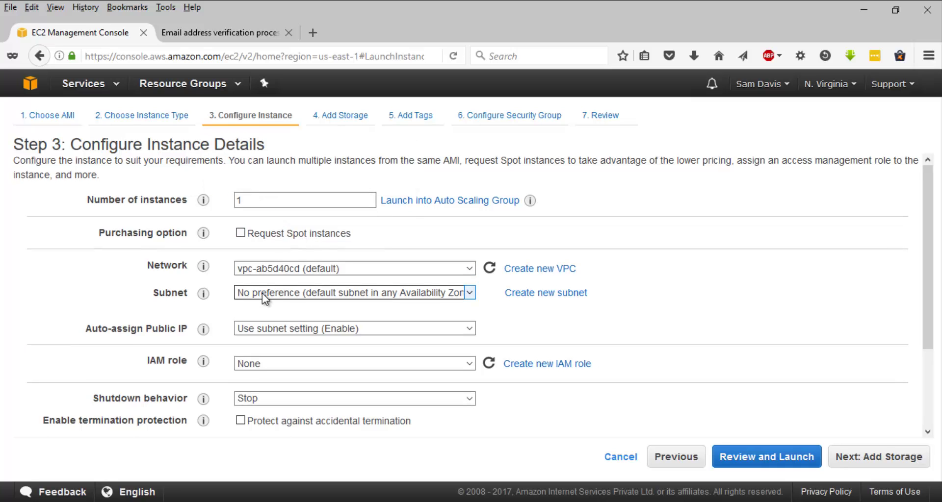
Expand the advanced instance details and paste the bash script that installs and starts httpd24 and writes the INSTANCE1 welcome page as user data.
scroll(262, 294, down, 3)
scroll(265, 221, up, 2)
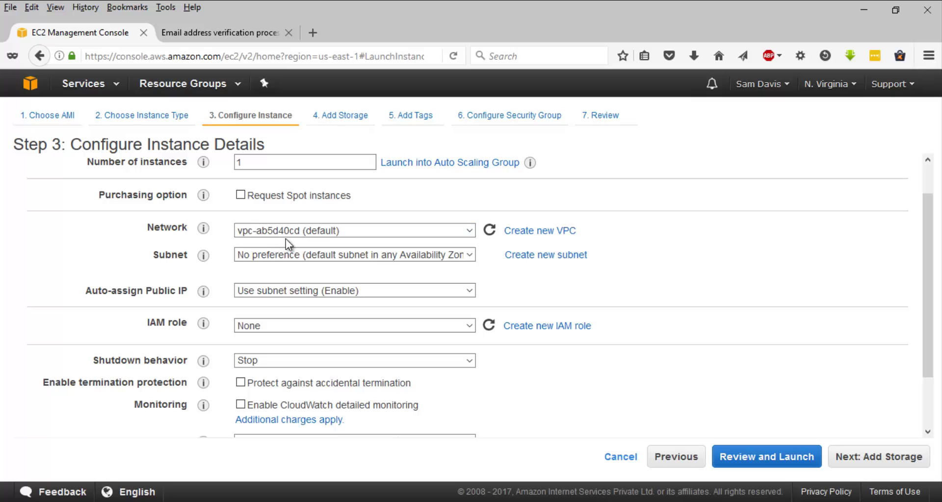
scroll(299, 283, down, 2)
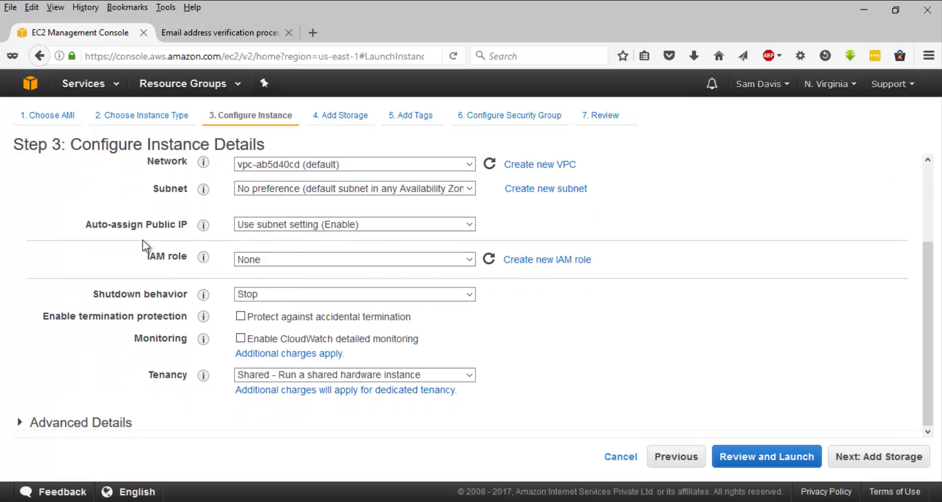
click(119, 425)
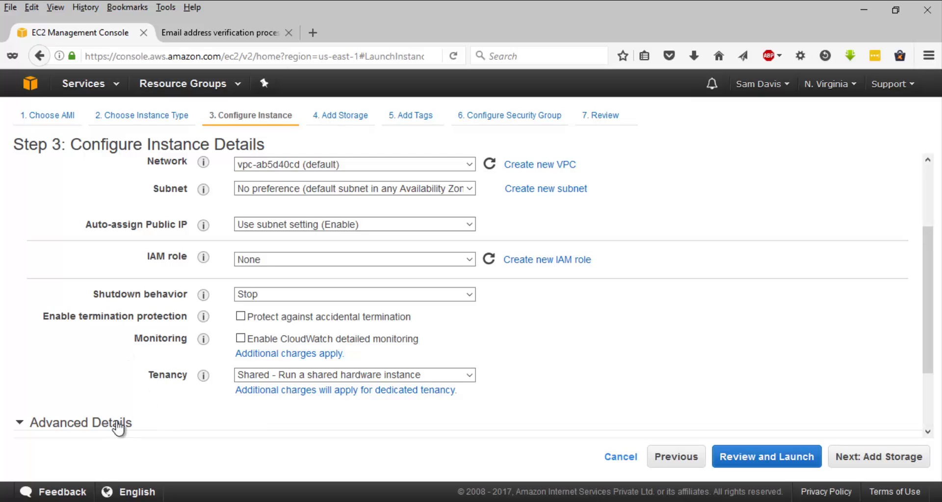
scroll(211, 363, down, 3)
click(321, 407)
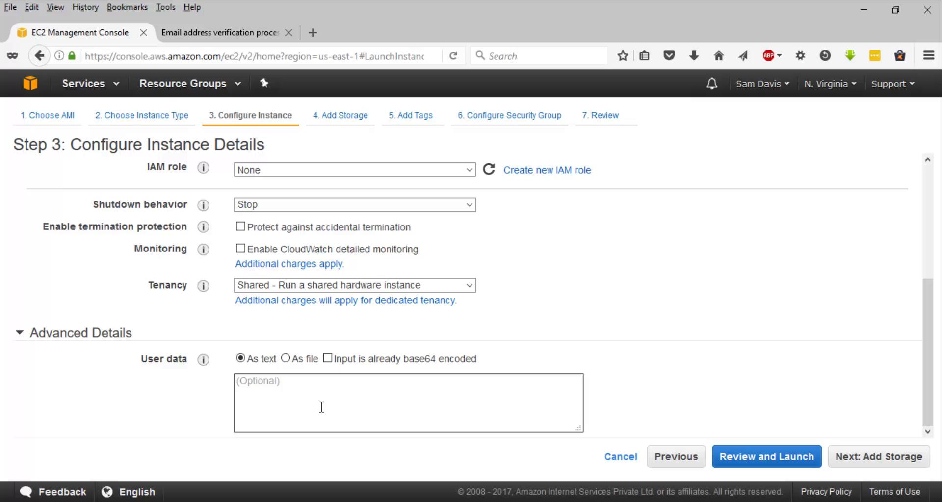
key(ctrl+v)
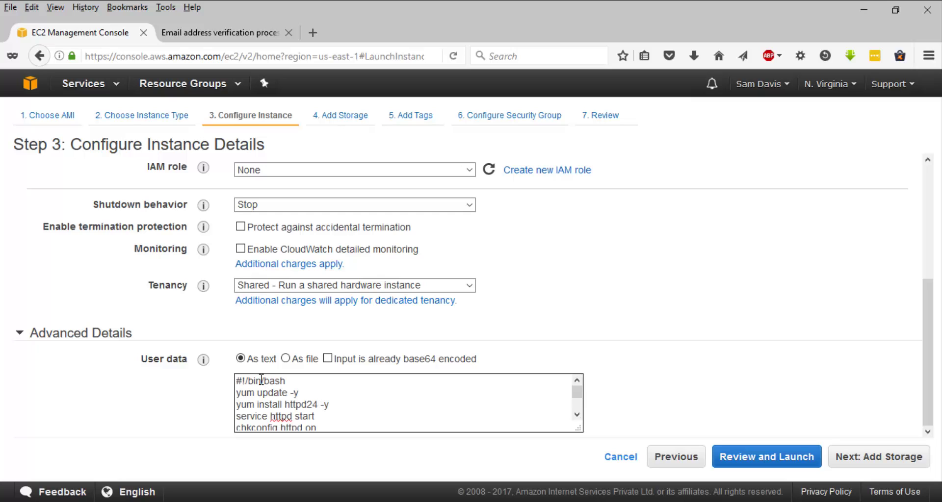
Review the user data script's update, httpd install, service start, chkconfig and index.html lines.
scroll(324, 405, down, 3)
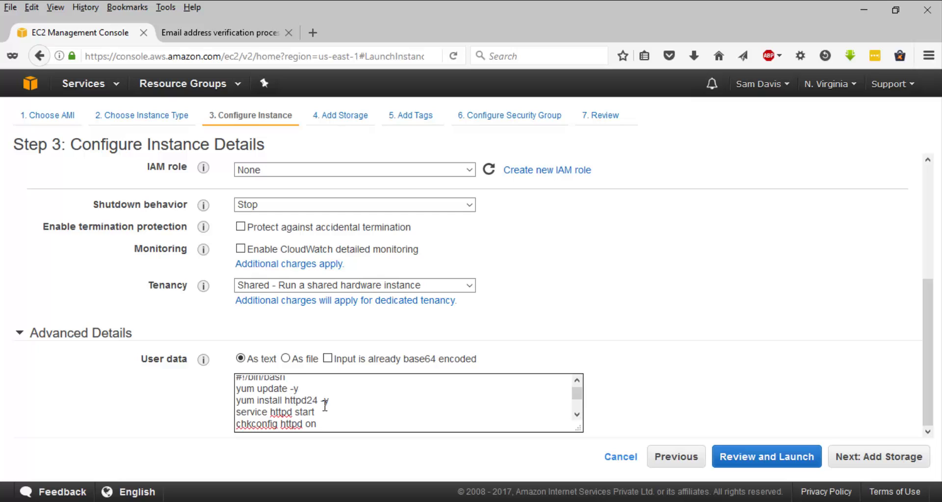
scroll(325, 405, up, 3)
scroll(325, 405, up, 1)
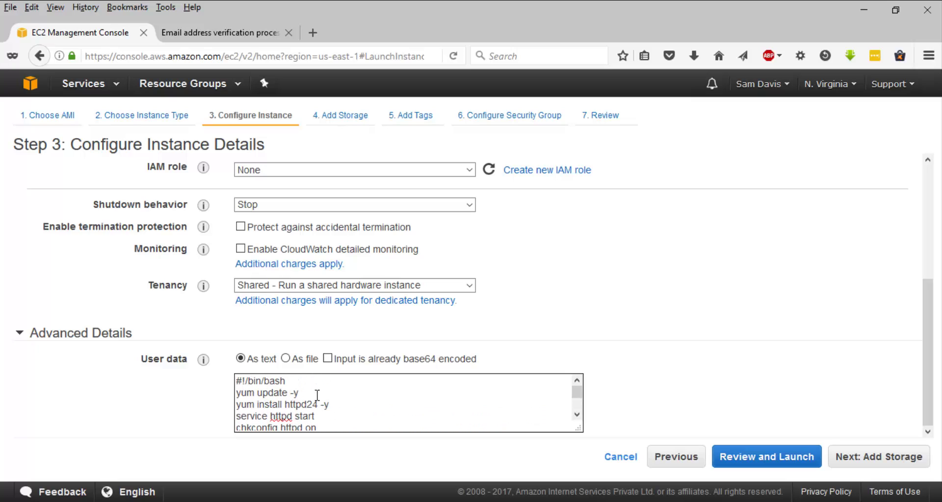
drag(317, 395, 218, 399)
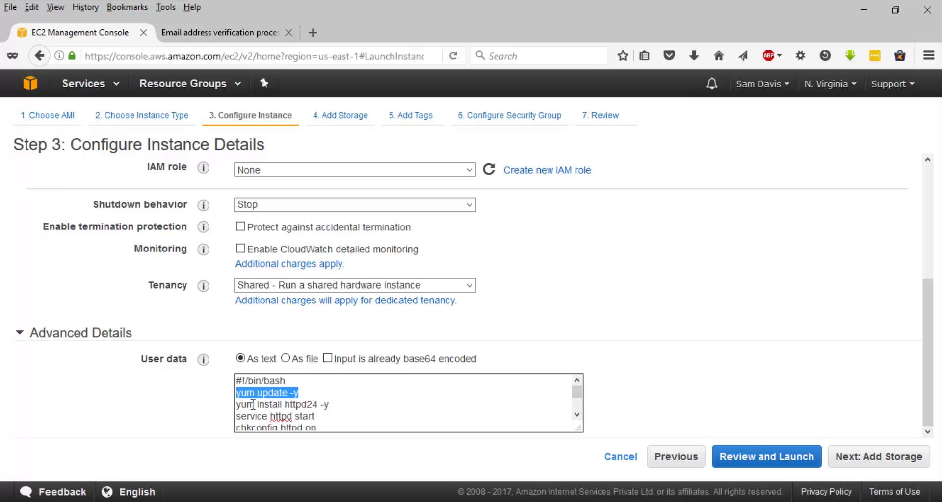
drag(246, 405, 363, 420)
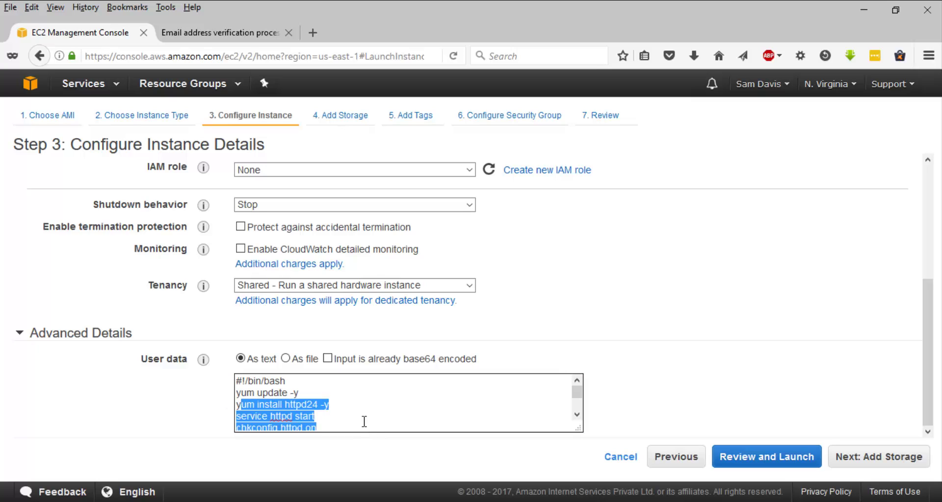
click(353, 414)
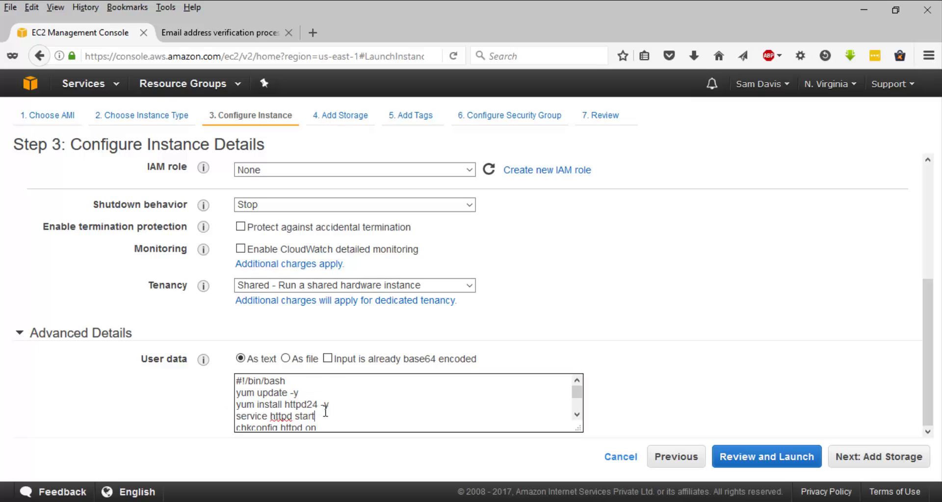
scroll(273, 410, down, 1)
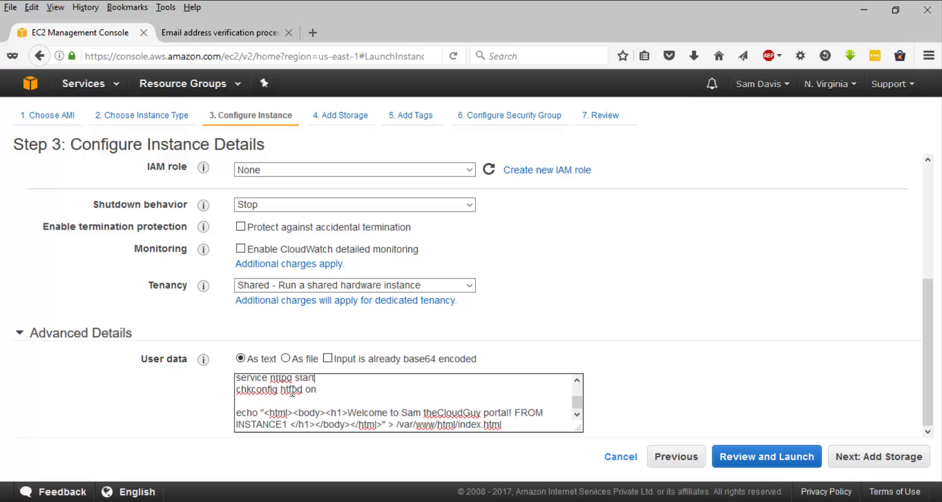
drag(261, 379, 329, 388)
click(315, 390)
drag(251, 390, 324, 392)
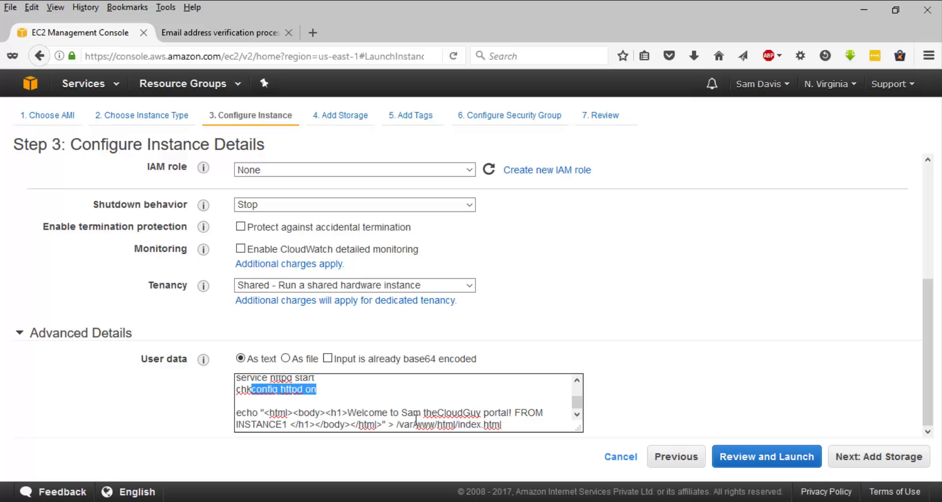
Keep the default storage settings and add a tag with key Type and value Instance1.
click(867, 462)
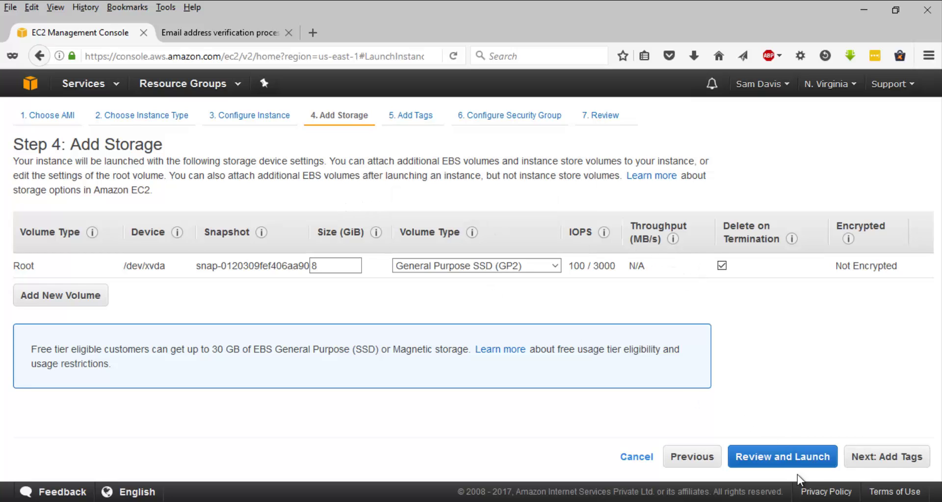
click(878, 458)
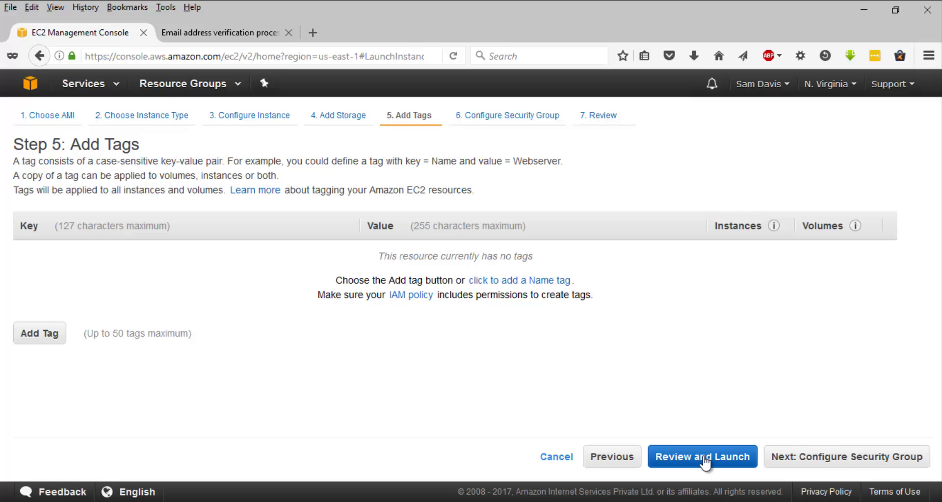
click(36, 329)
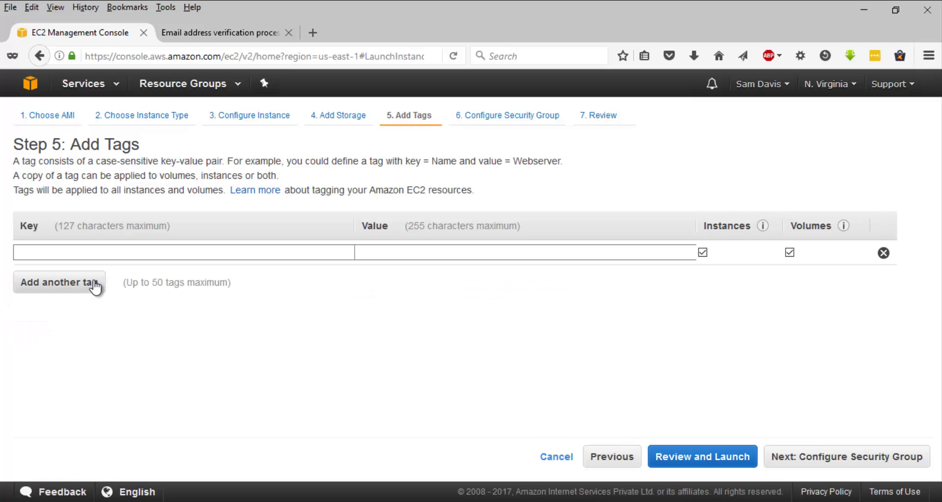
text(Type)
key(Tab)
text(Inst)
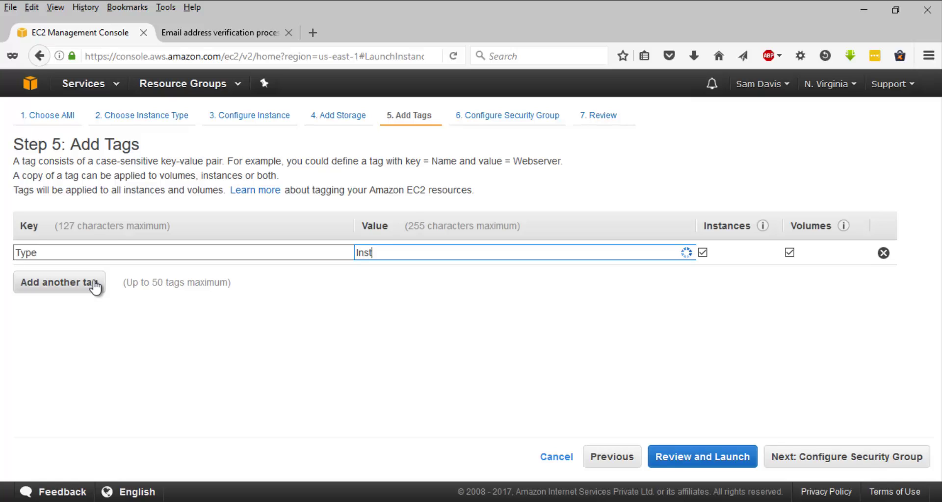
text(ance1)
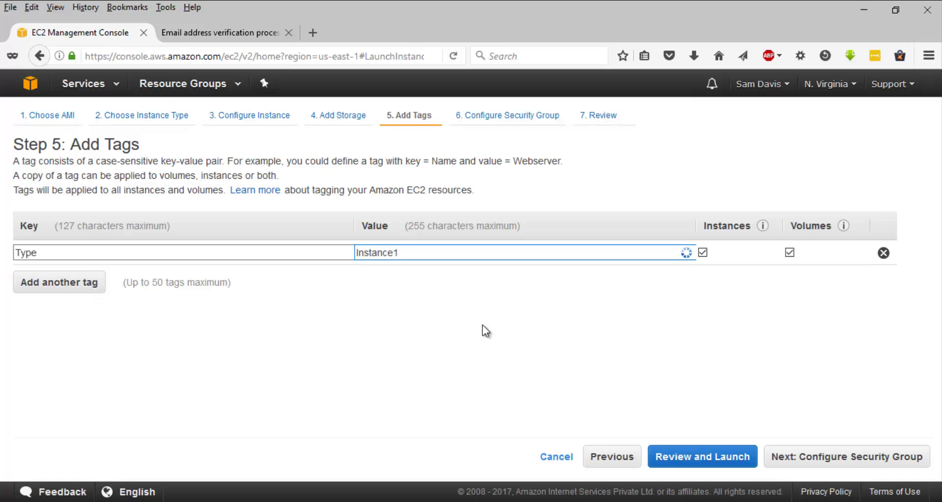
Create a new security group named Route53Lab and add HTTP and HTTPS rules alongside SSH.
click(826, 461)
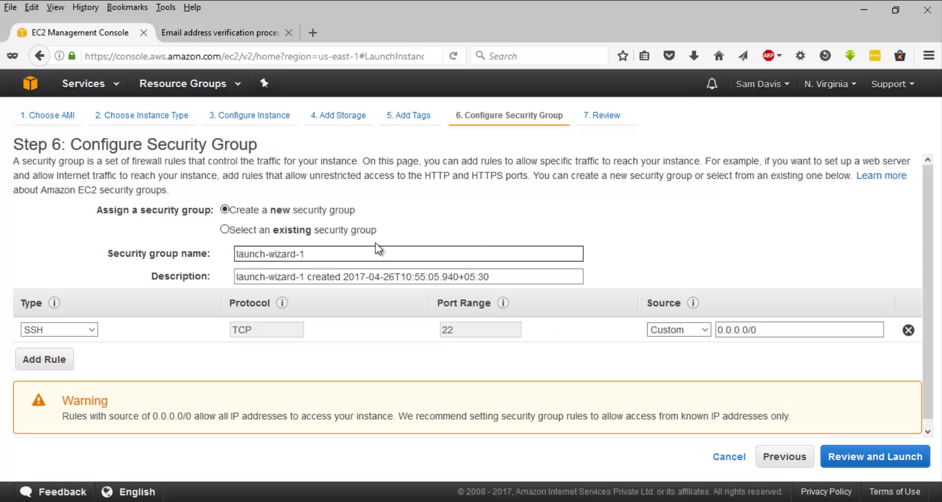
click(224, 229)
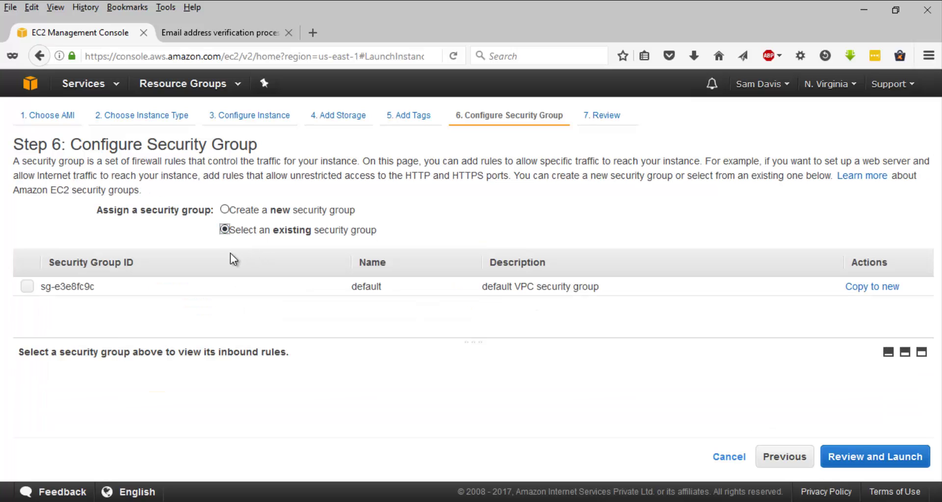
click(223, 210)
key(Tab)
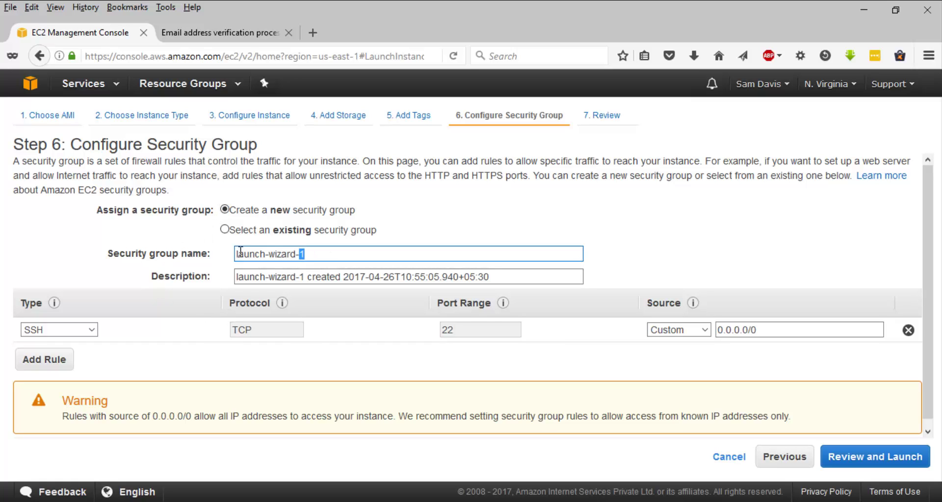
text(Route53Lab)
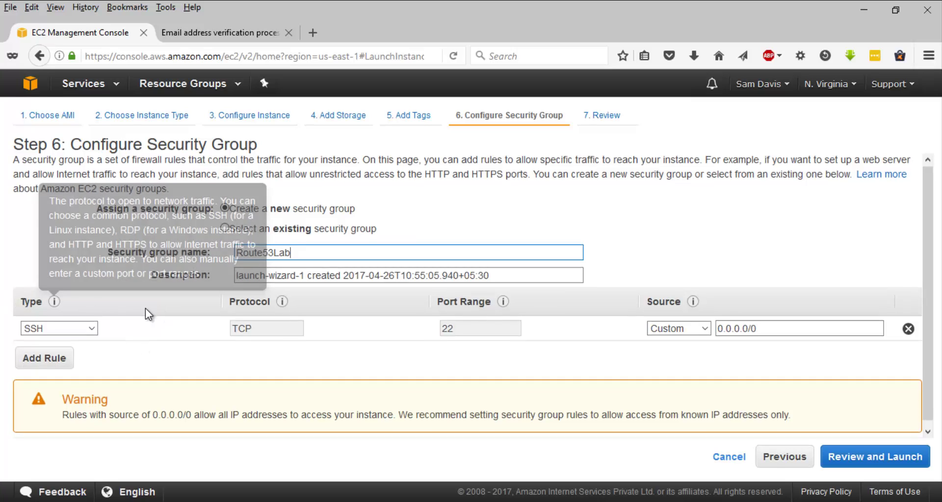
click(44, 356)
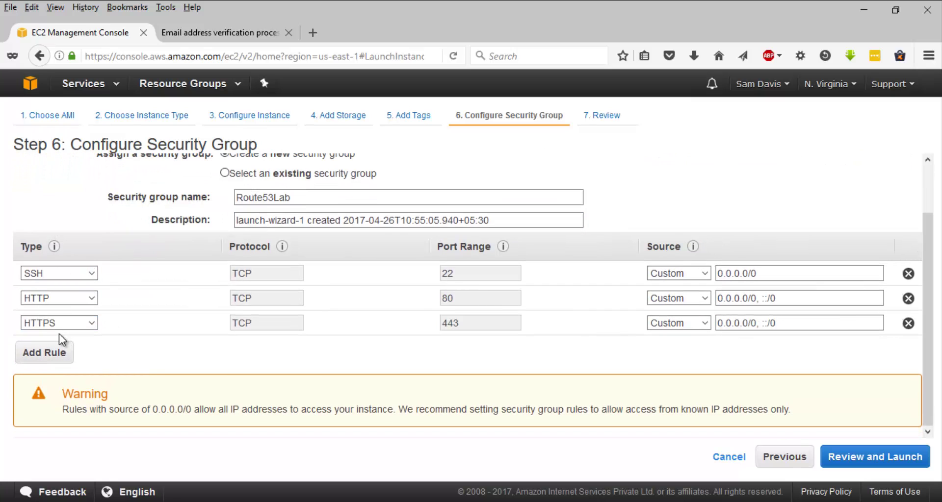
Review the launch settings, create and download a new key pair named Route53Lab, and launch the instance.
click(850, 456)
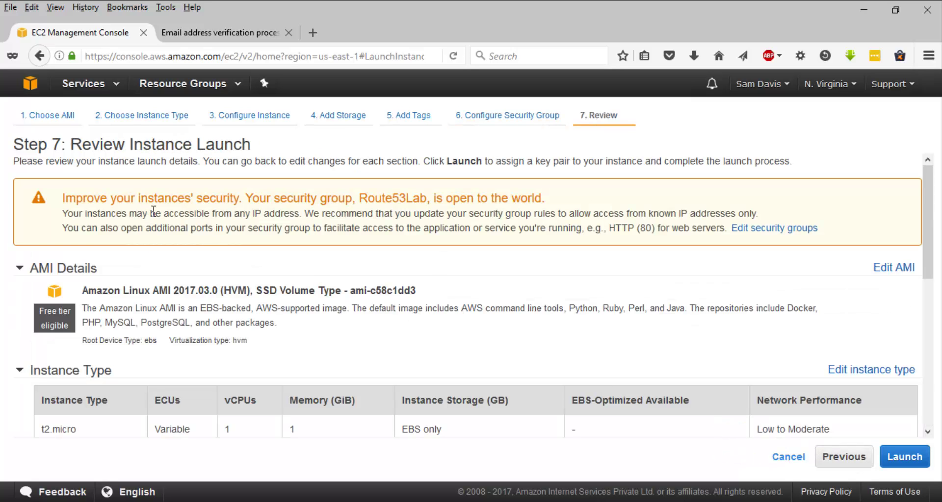
scroll(476, 332, down, 5)
scroll(588, 362, down, 2)
click(904, 456)
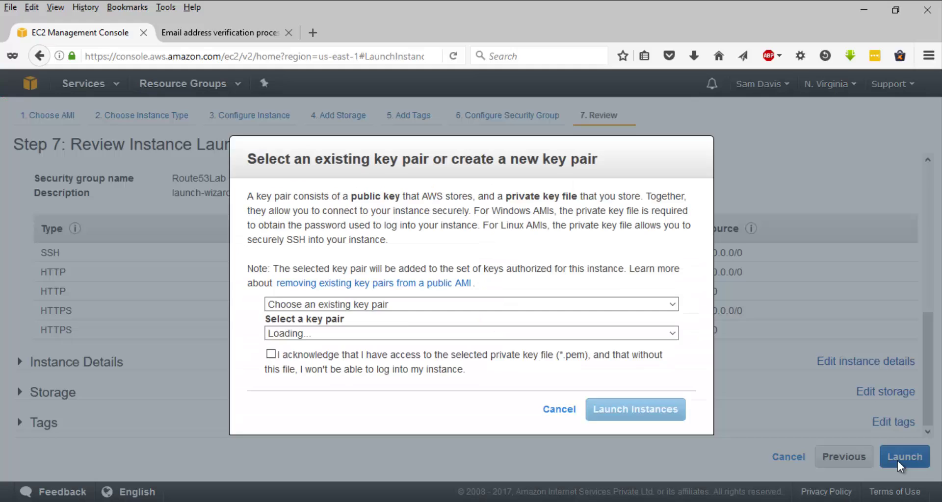
click(373, 304)
click(309, 336)
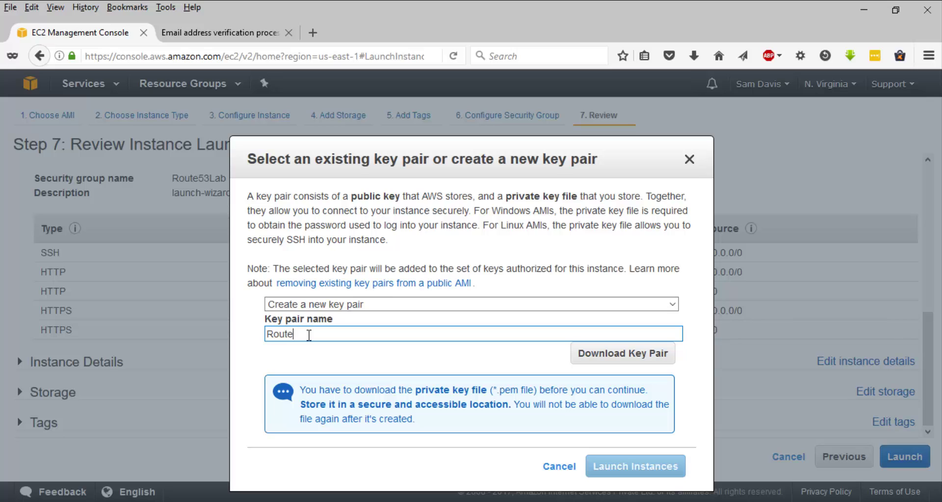
text(Route53Lab)
click(628, 355)
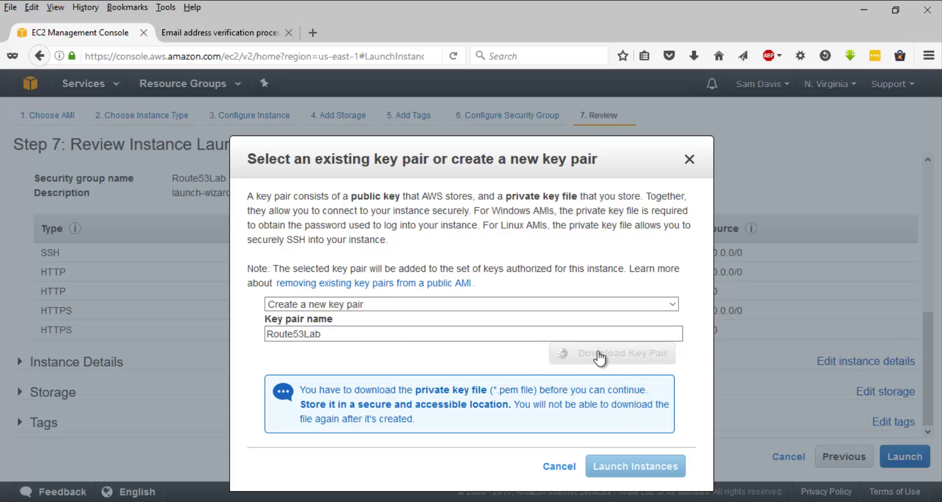
click(636, 464)
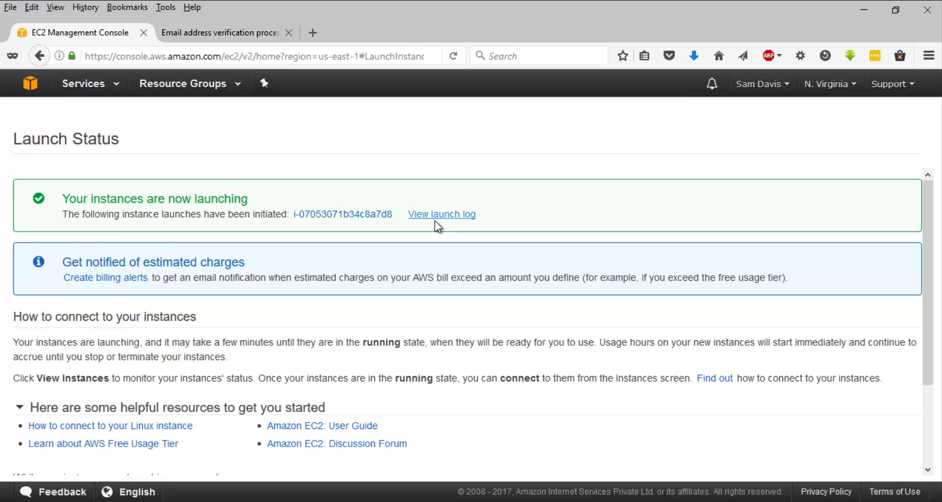
Start launching another instance with the free tier filter, Amazon Linux AMI 2017.03.0 (HVM) and the t2.micro type.
scroll(435, 220, down, 4)
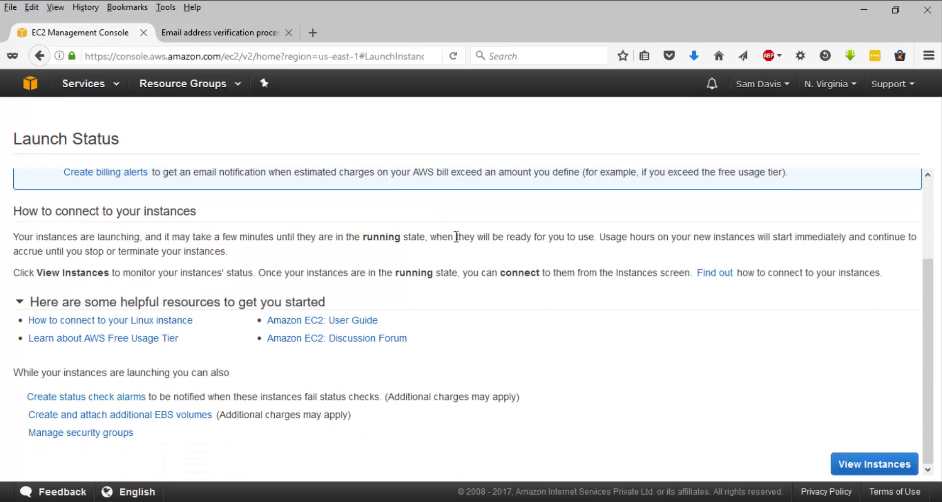
click(855, 473)
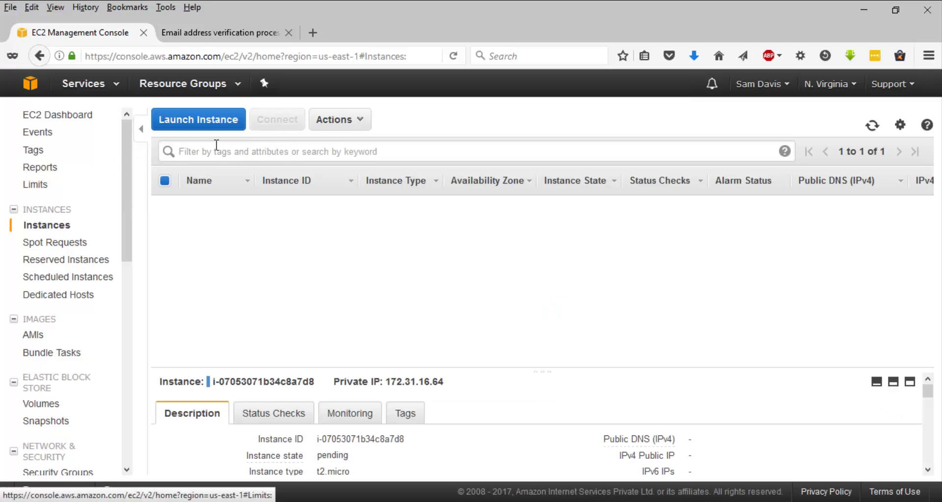
click(217, 122)
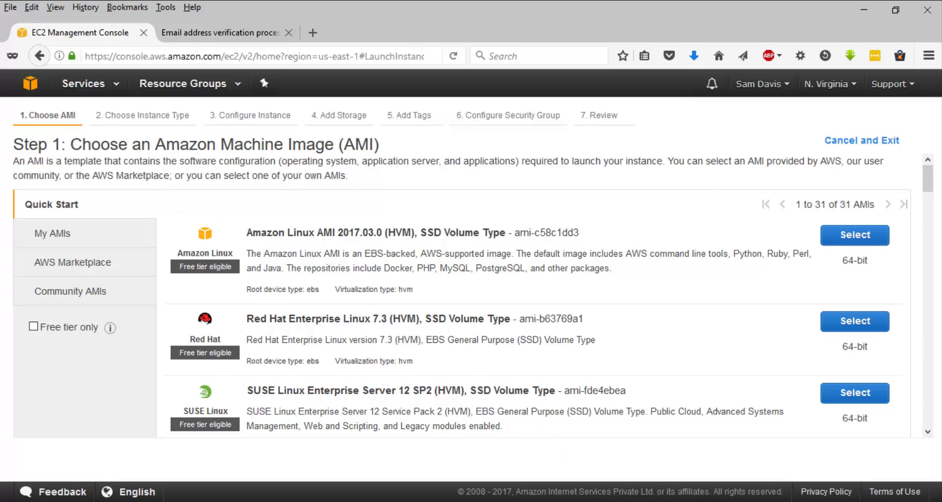
key(alt+Tab)
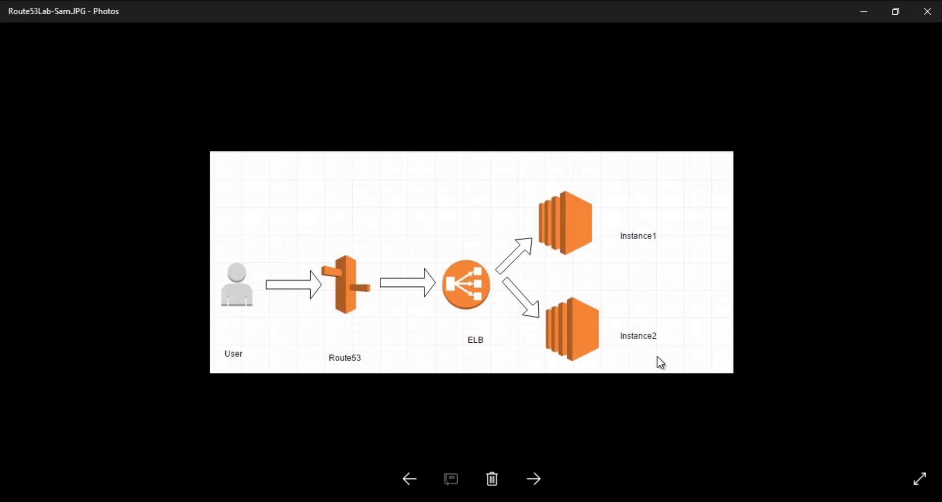
key(alt+Tab)
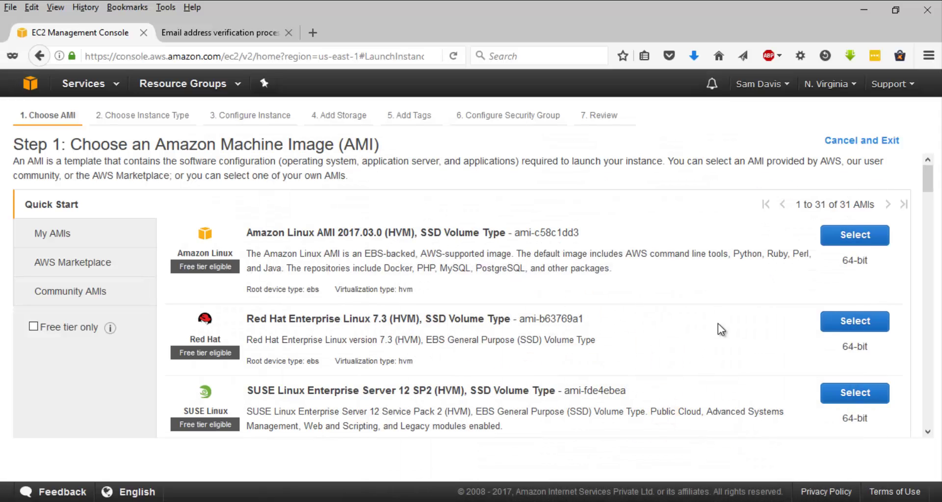
click(33, 327)
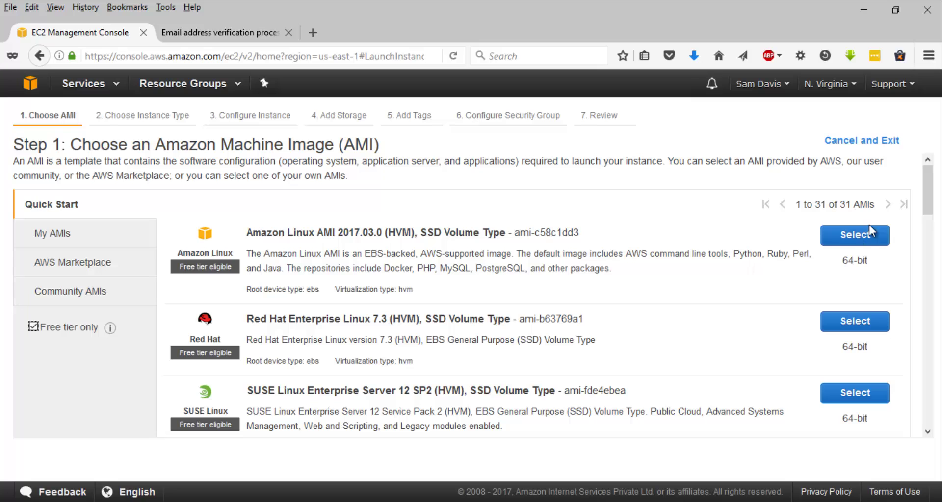
click(859, 236)
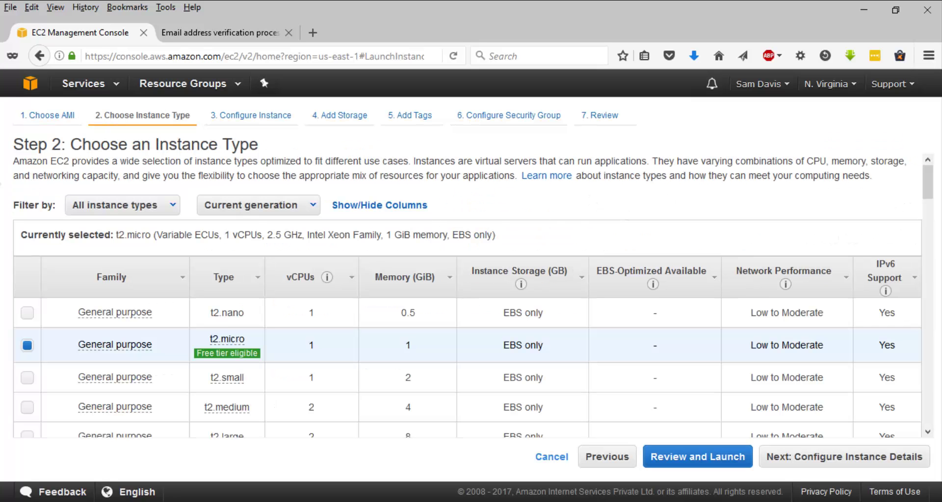
scroll(340, 294, down, 2)
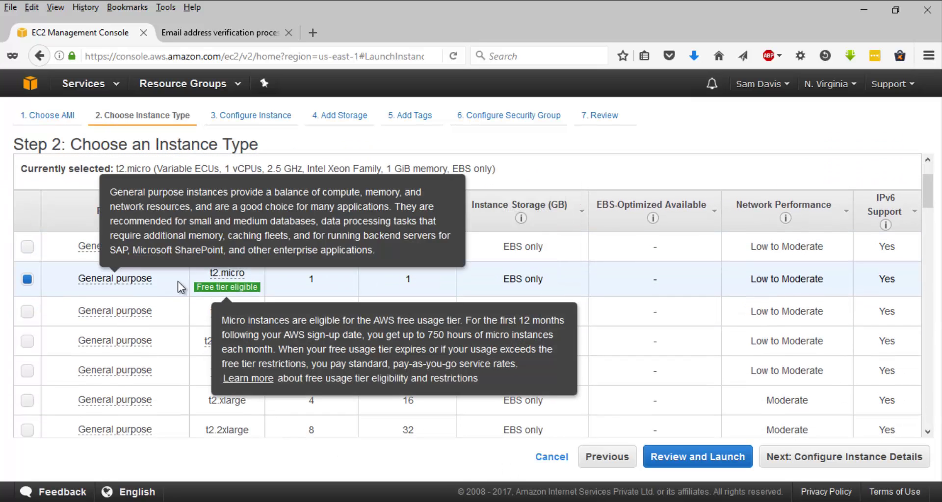
click(830, 457)
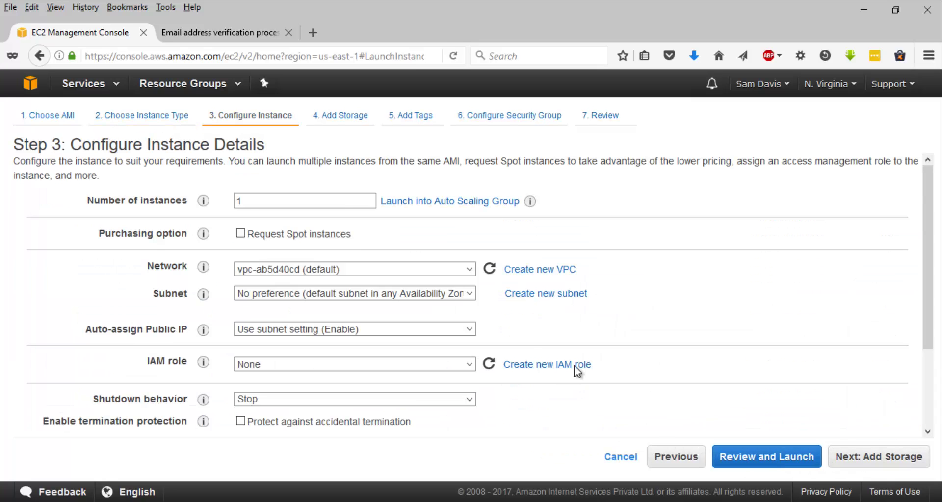
Keep the default instance details and paste the copied httpd setup script into the user data under the advanced details.
scroll(243, 230, down, 2)
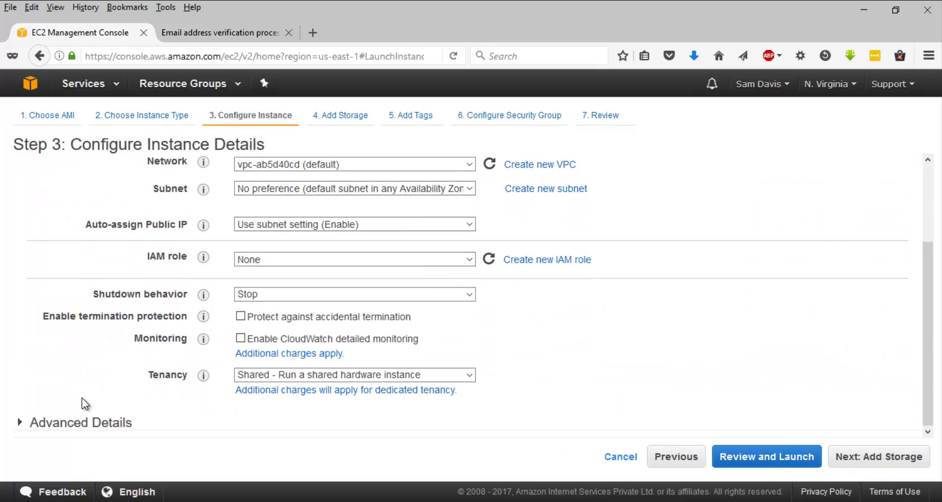
click(88, 425)
scroll(288, 403, down, 2)
click(298, 389)
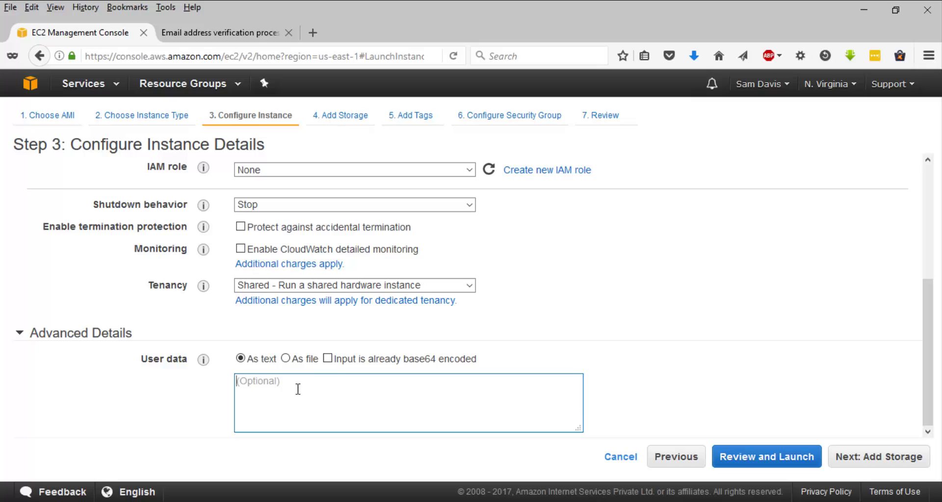
key(ctrl+v)
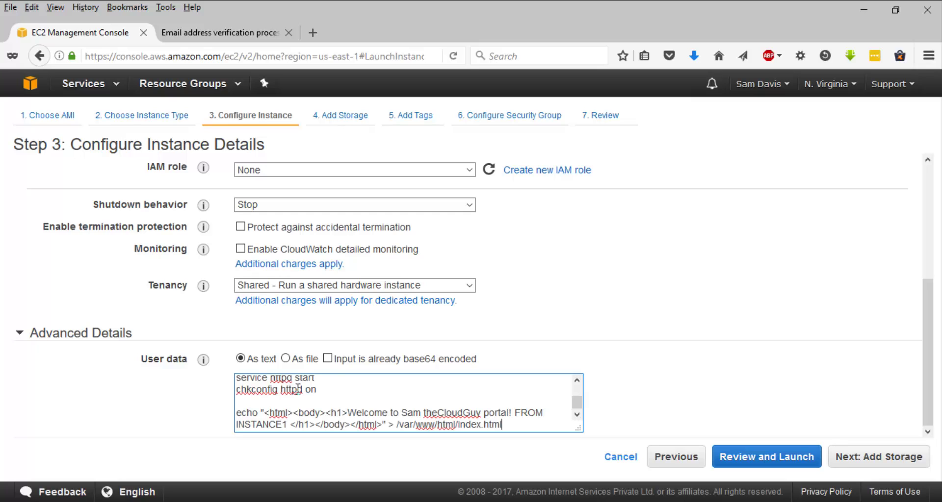
Change INSTANCE1 to INSTANCE2 in the user data's welcome message and continue to storage.
scroll(382, 409, up, 1)
scroll(441, 410, down, 1)
click(288, 424)
key(BackSpace)
text(2)
click(834, 457)
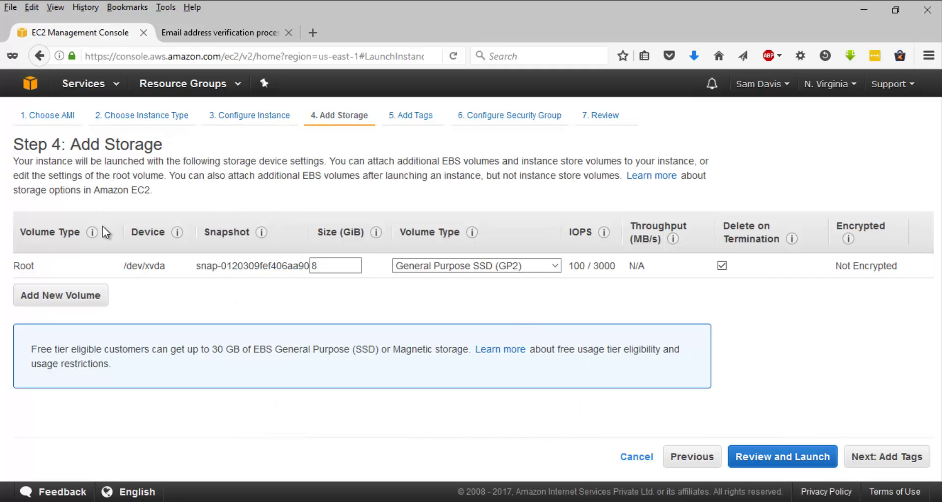
Keep the default storage settings and add a tag with key Type and value Instance2.
click(883, 459)
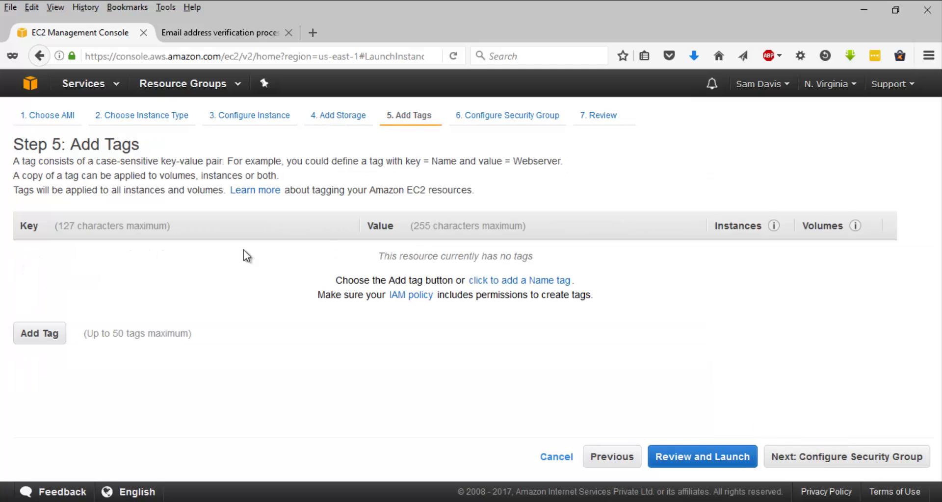
click(33, 339)
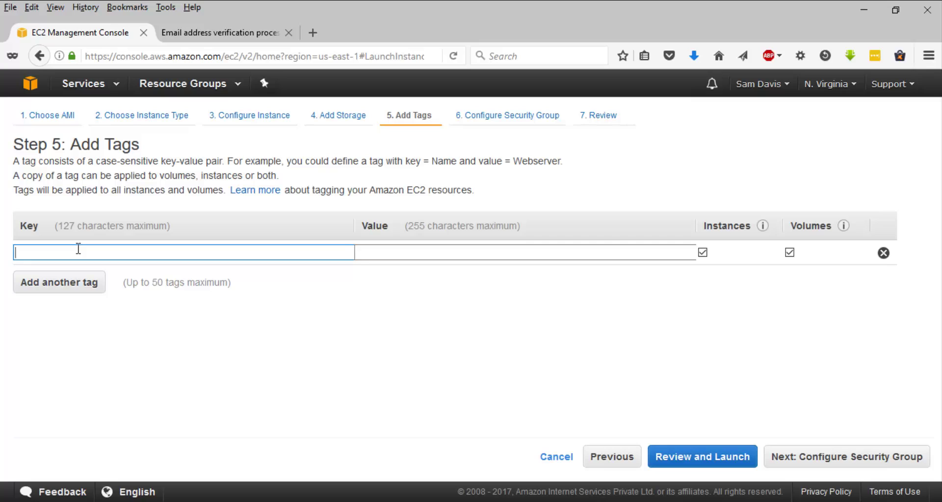
text(Type)
key(Tab)
text(In)
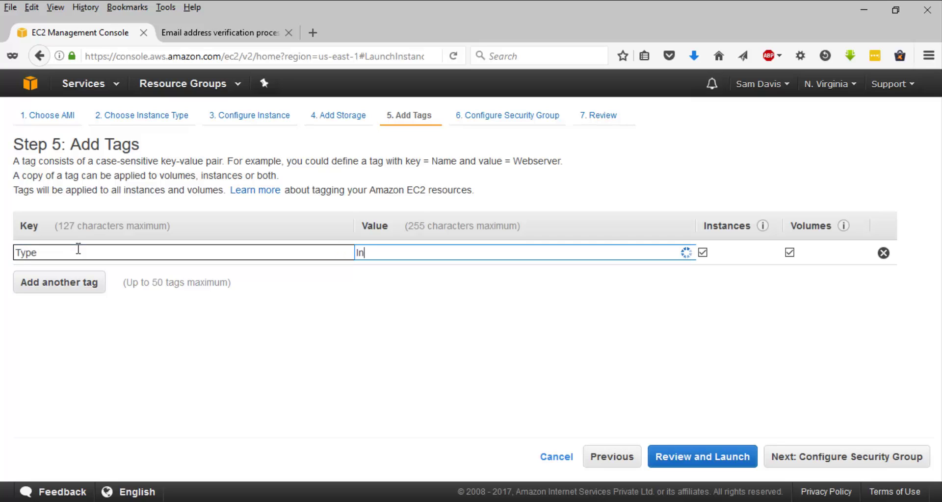
text(stance2)
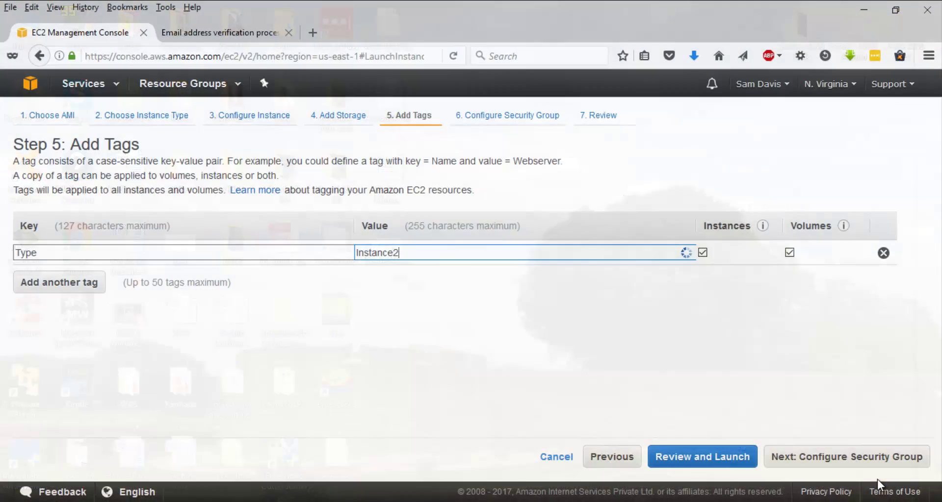
click(853, 461)
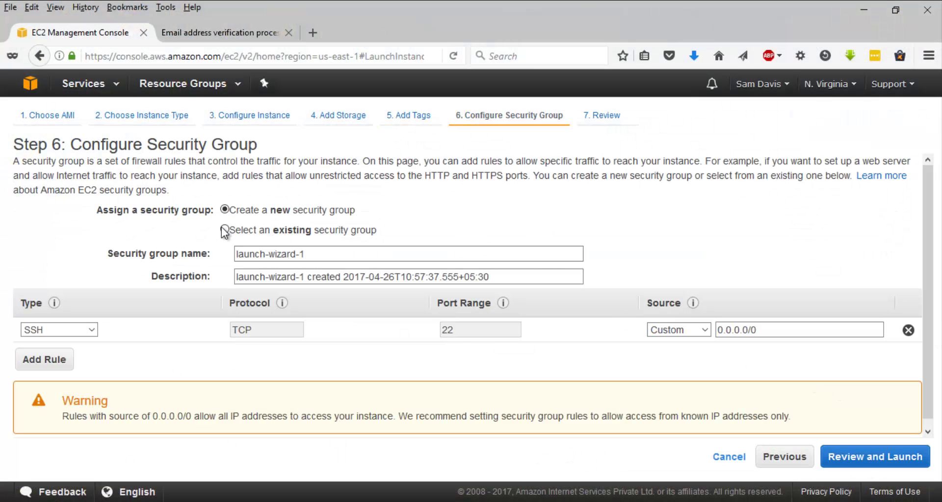
Assign the existing Route53Lab security group, check its inbound rules and continue to the launch review.
click(225, 230)
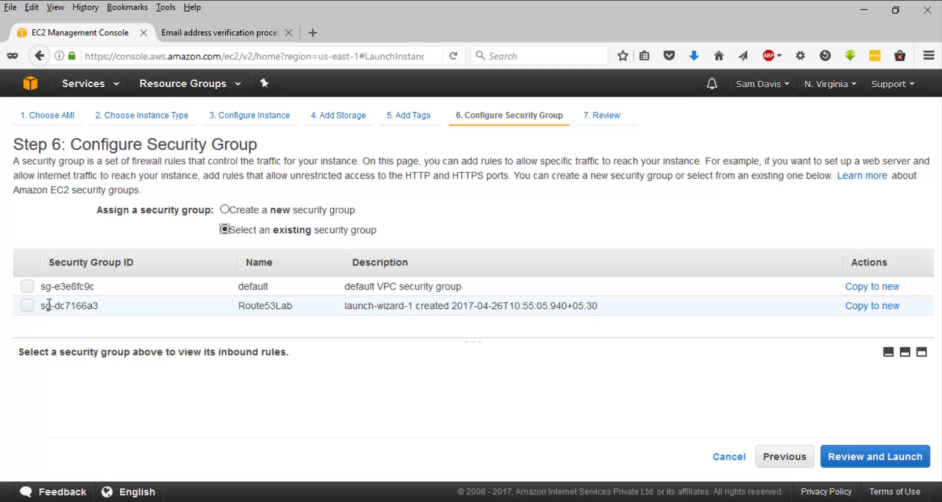
click(27, 308)
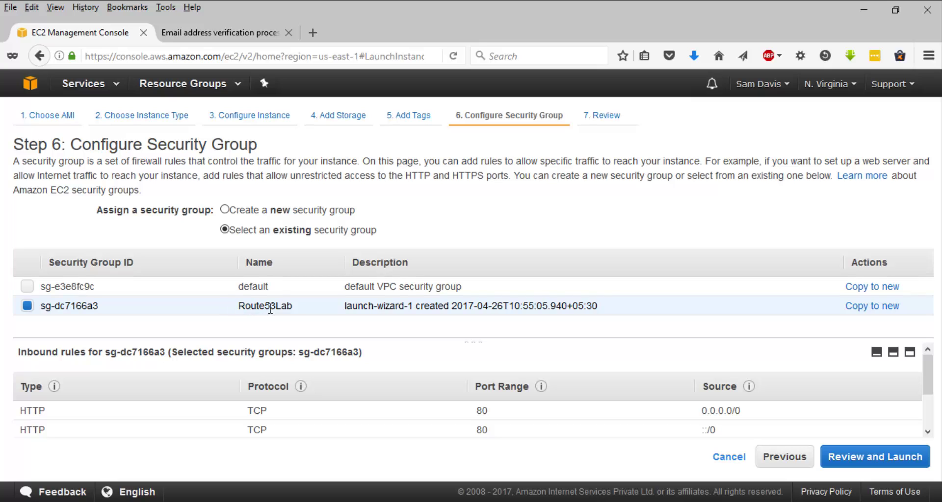
scroll(596, 400, down, 3)
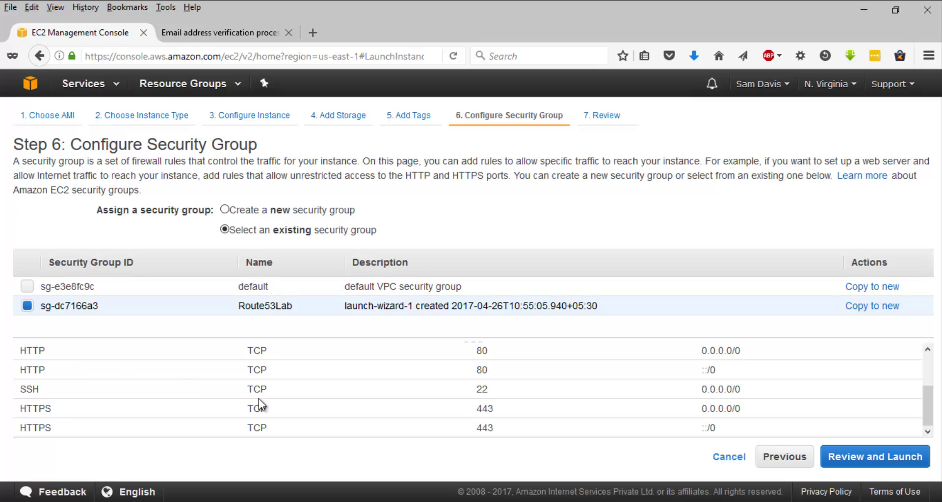
click(872, 463)
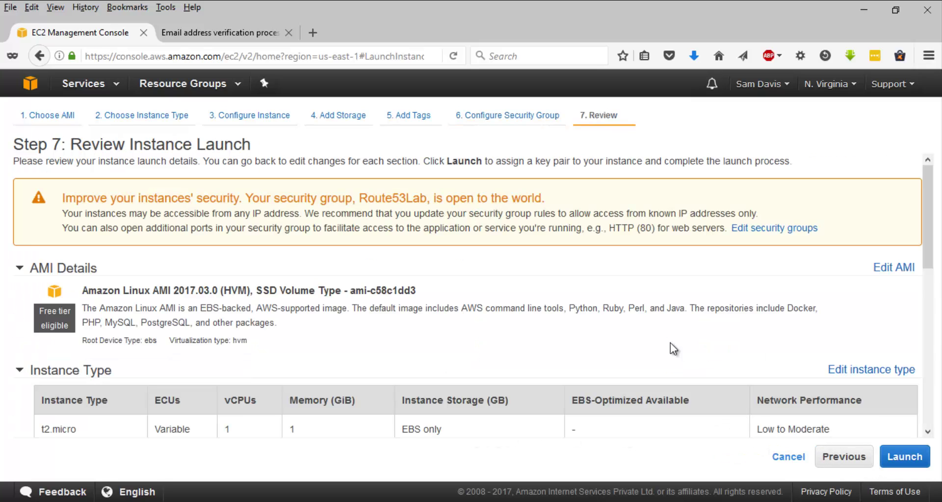
Launch the instance with the existing Route53Lab key pair, acknowledging access to its private key file, and view the instances.
scroll(840, 364, down, 5)
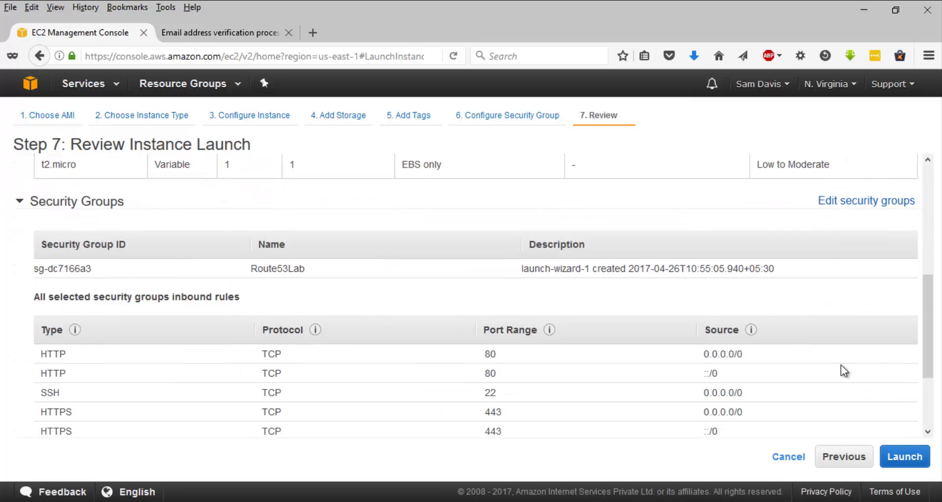
click(896, 453)
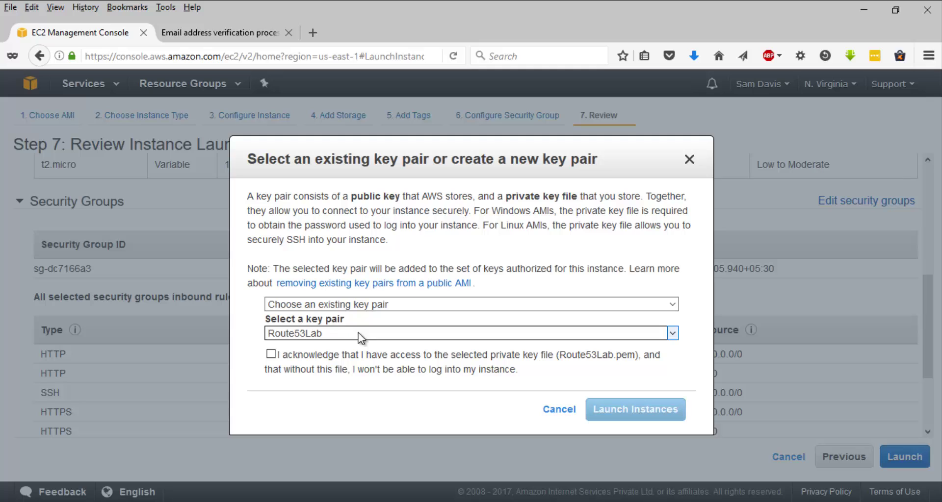
click(271, 354)
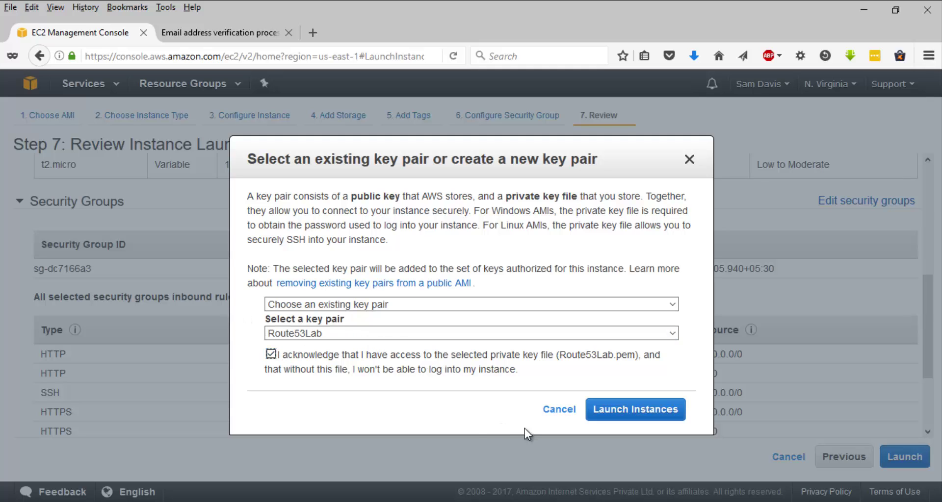
click(616, 408)
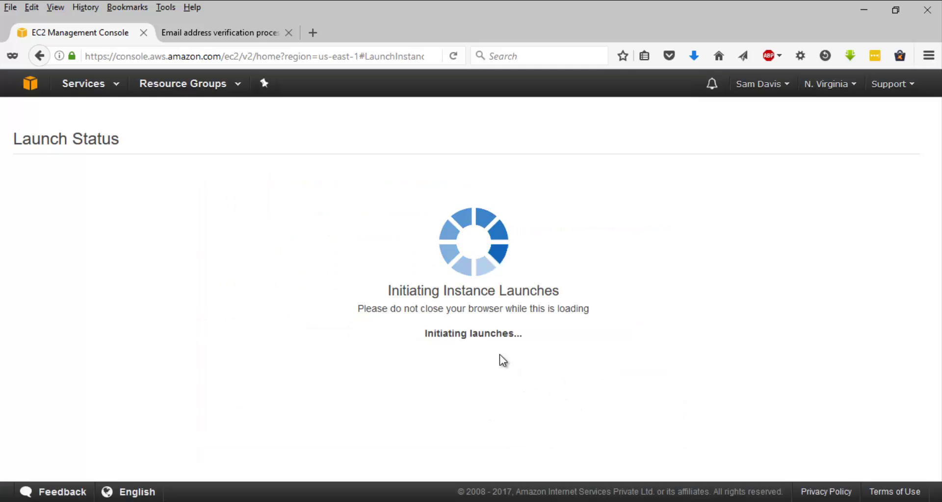
scroll(507, 355, down, 2)
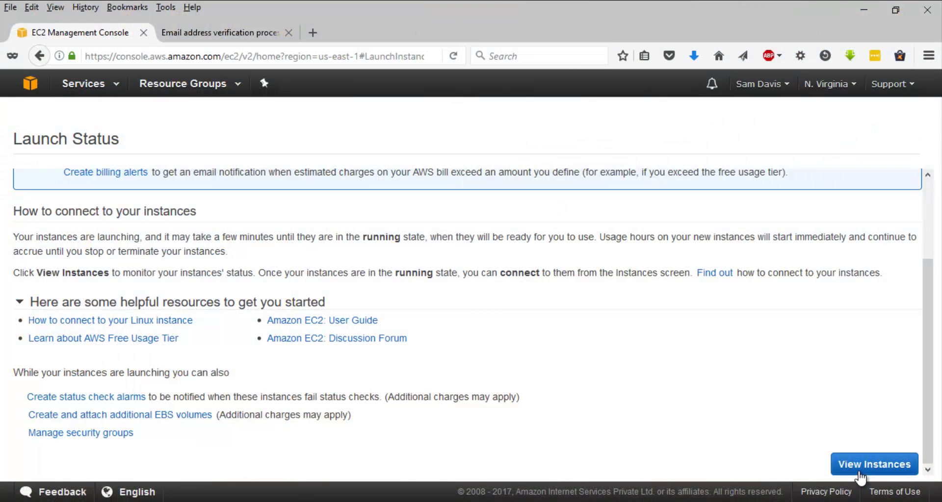
click(872, 465)
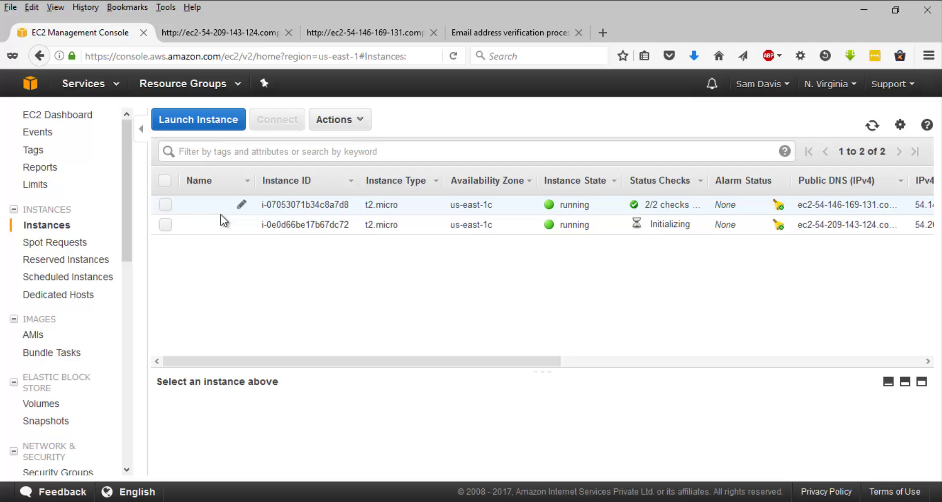
Check the first instance's public DNS and compare the welcome pages served by both instances.
click(166, 207)
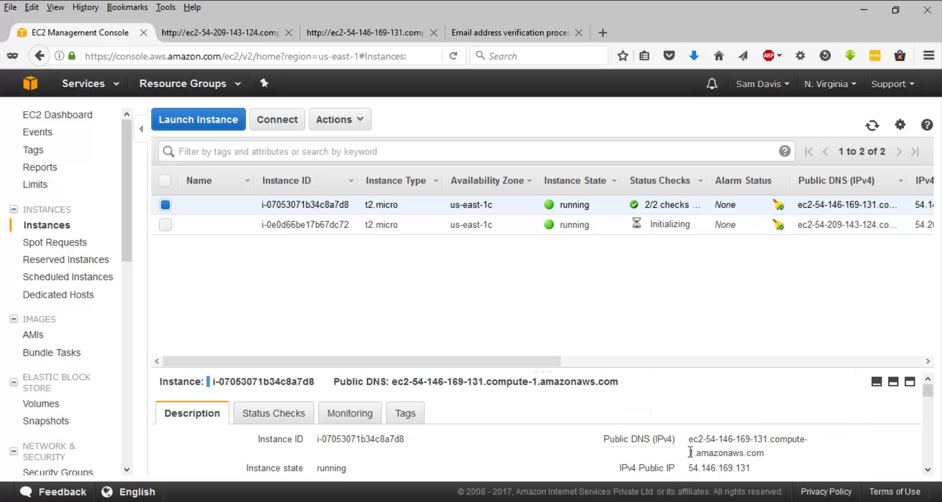
click(190, 37)
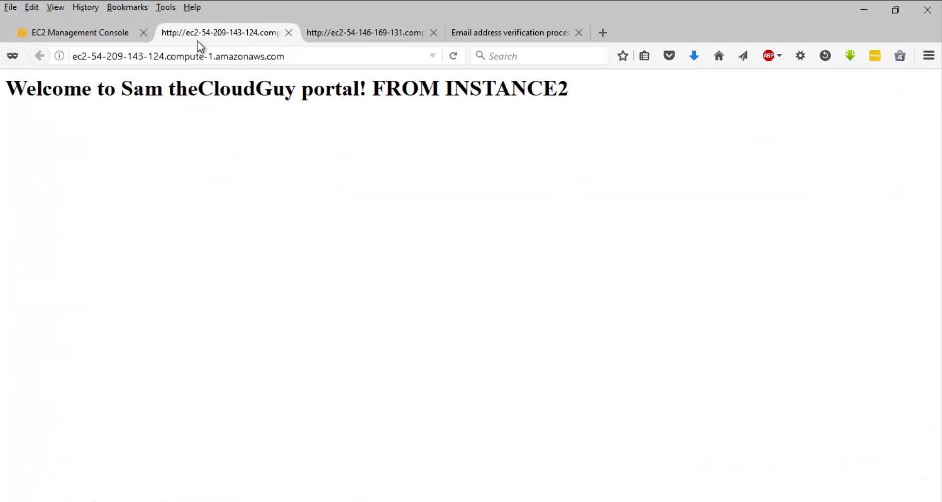
drag(81, 86, 605, 174)
click(533, 129)
click(359, 39)
drag(564, 122, 4, 69)
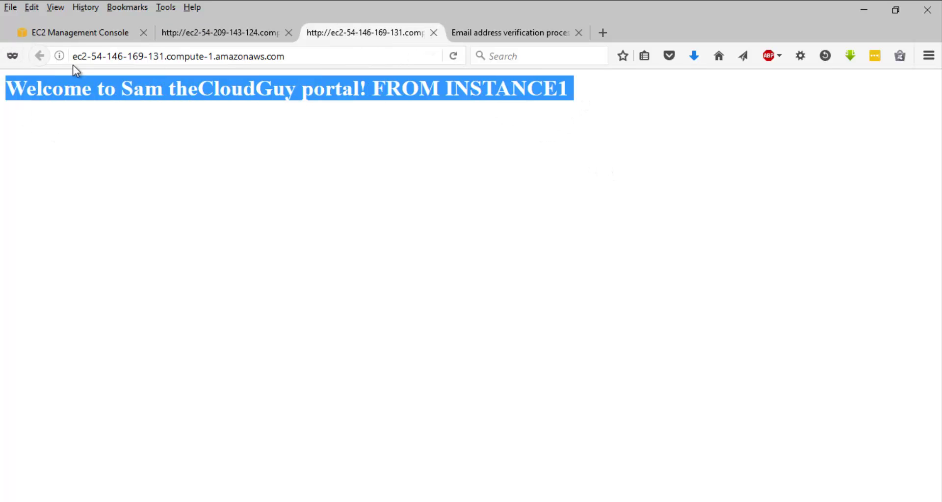
click(78, 39)
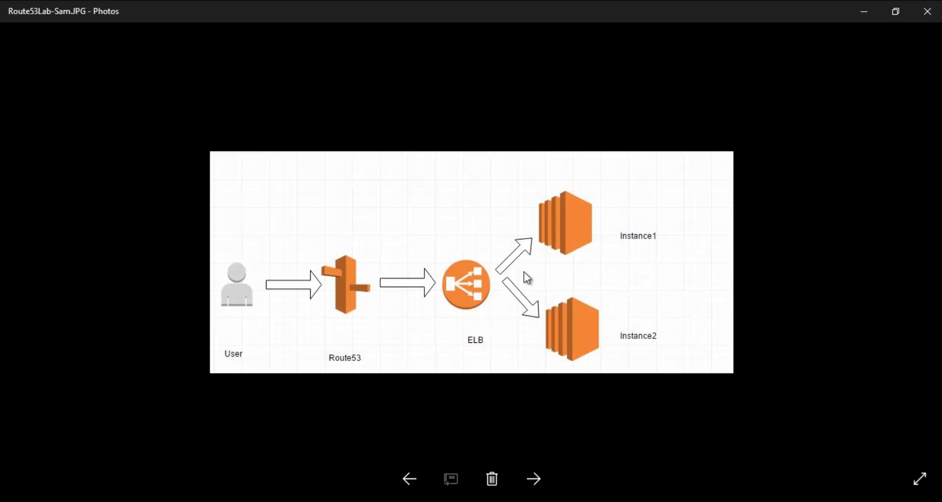
Revisit the architecture diagram, return to the EC2 console and start creating a load balancer.
key(alt+Tab)
key(alt+Tab)
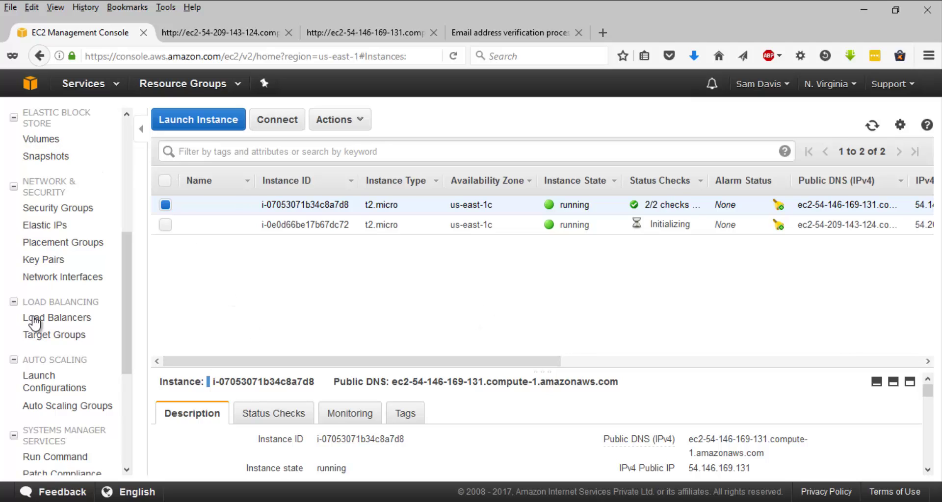
click(66, 317)
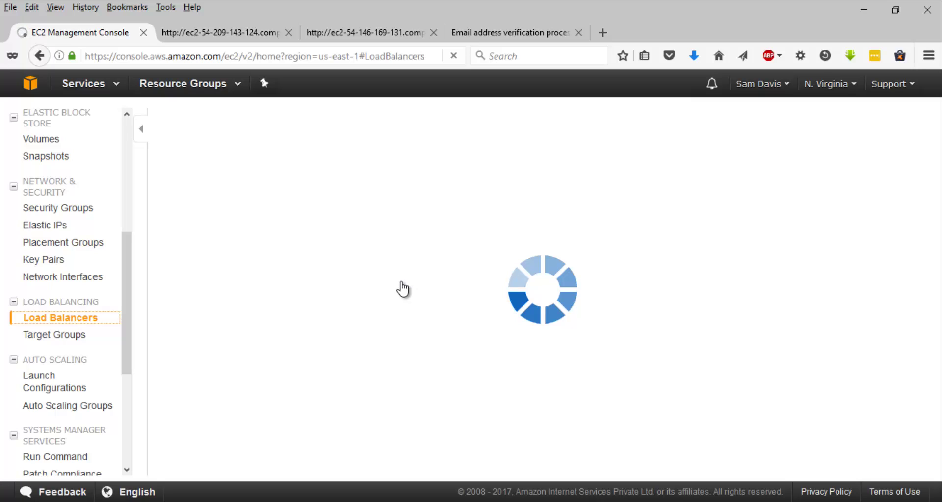
click(189, 128)
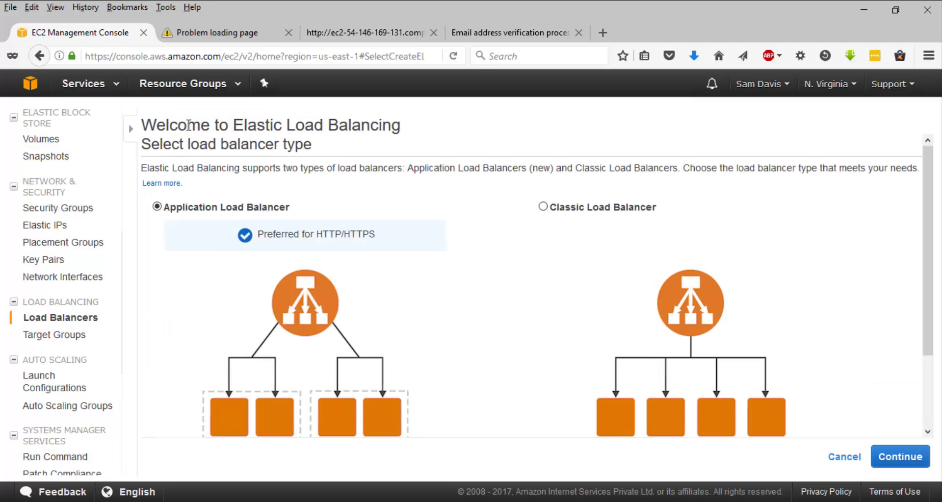
Choose a Classic Load Balancer, name it MyELB and continue to the security group assignment.
click(632, 284)
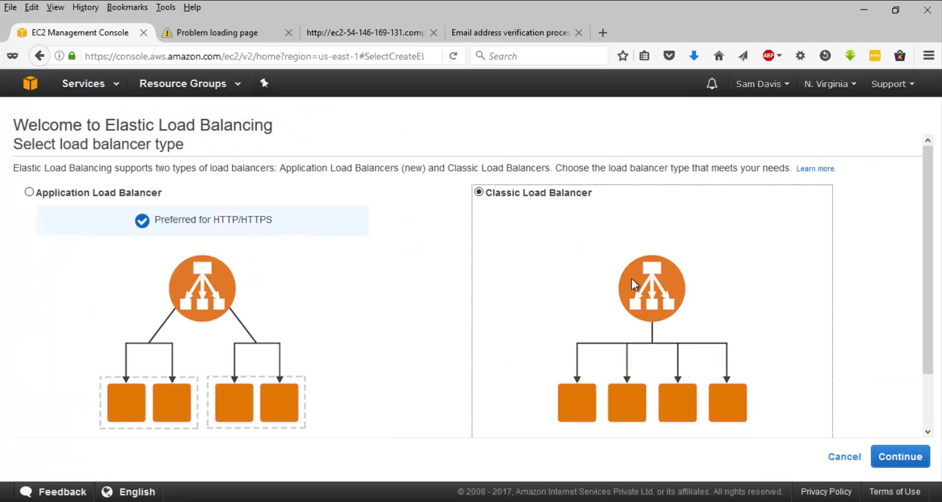
click(899, 456)
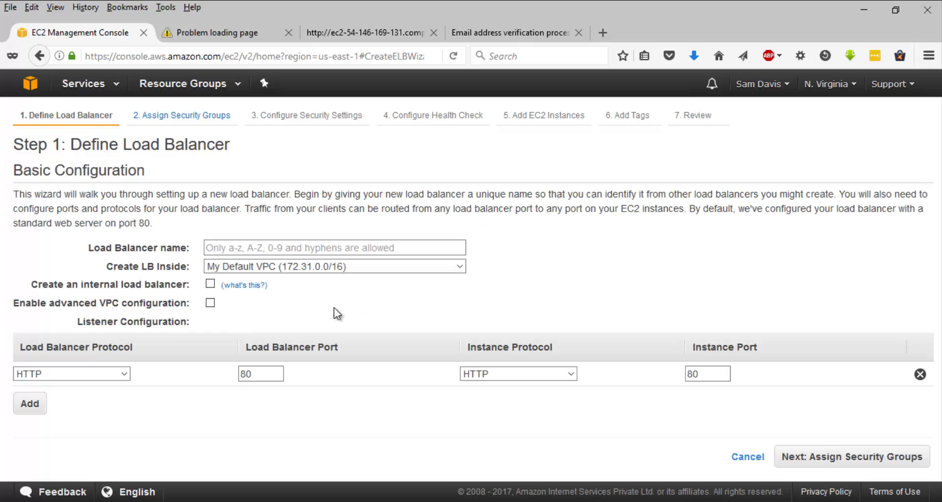
click(291, 246)
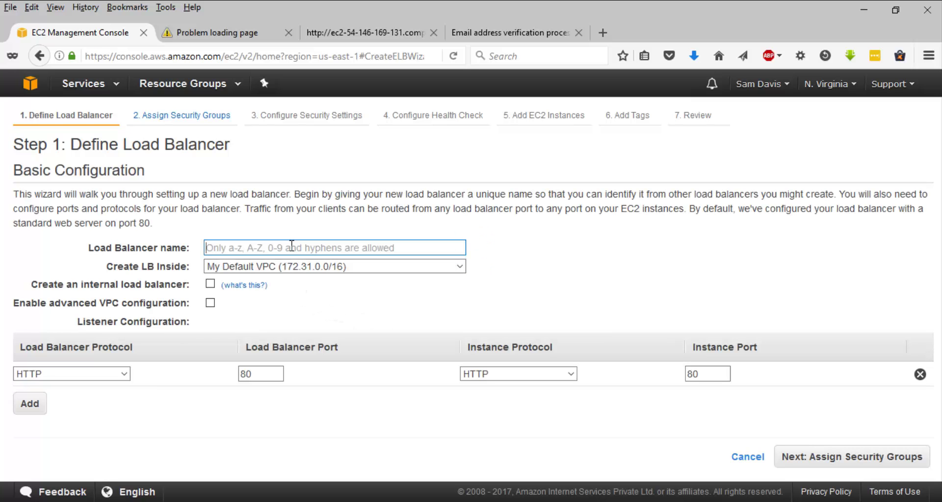
text(MyELB)
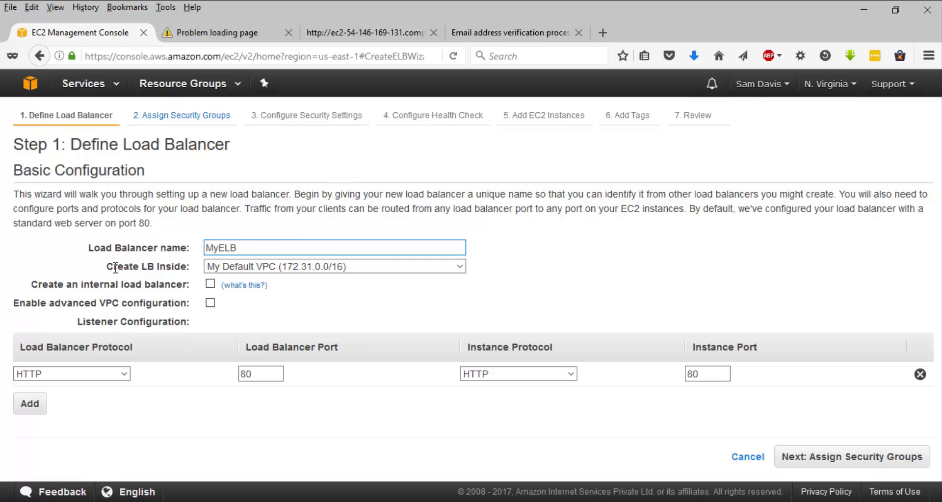
click(824, 458)
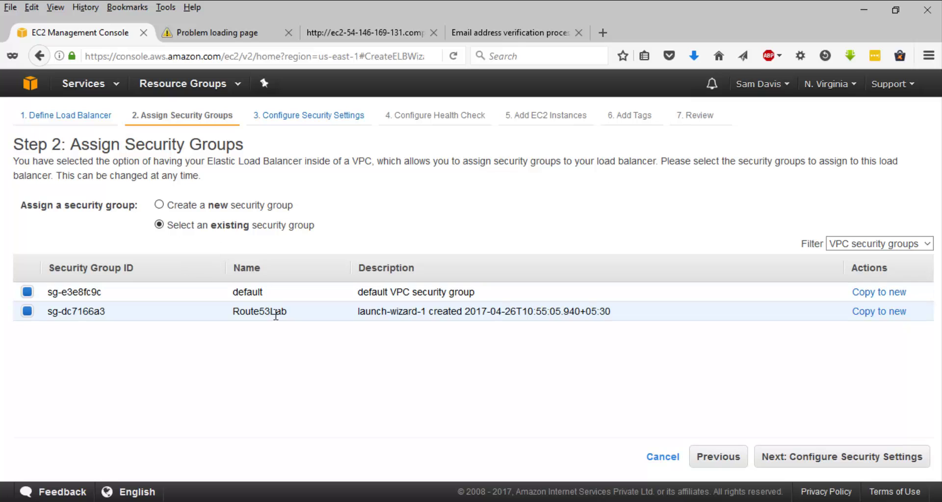
Assign only the existing Route53Lab security group and continue past the security settings to the health check configuration.
drag(286, 313, 251, 312)
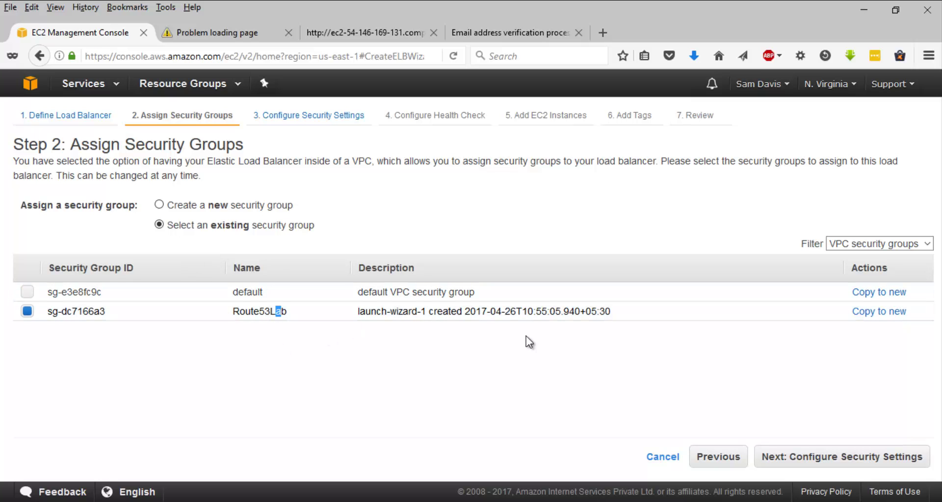
click(799, 457)
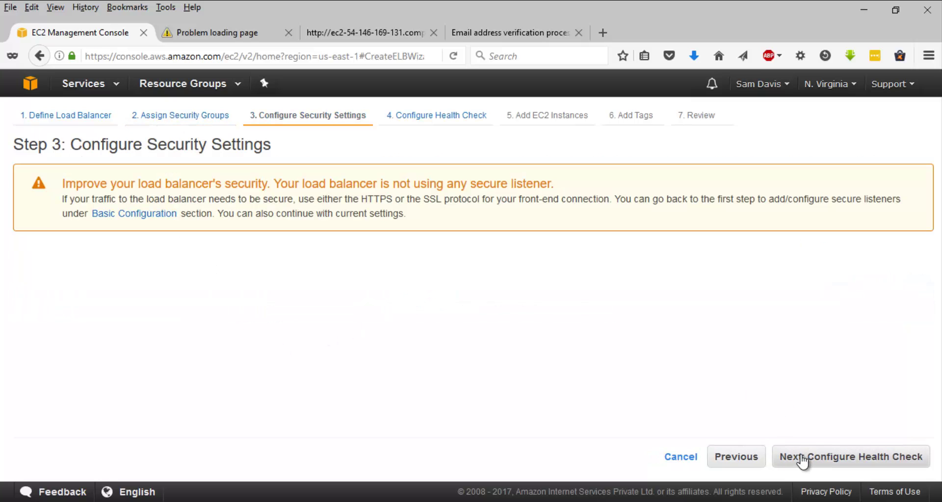
click(862, 465)
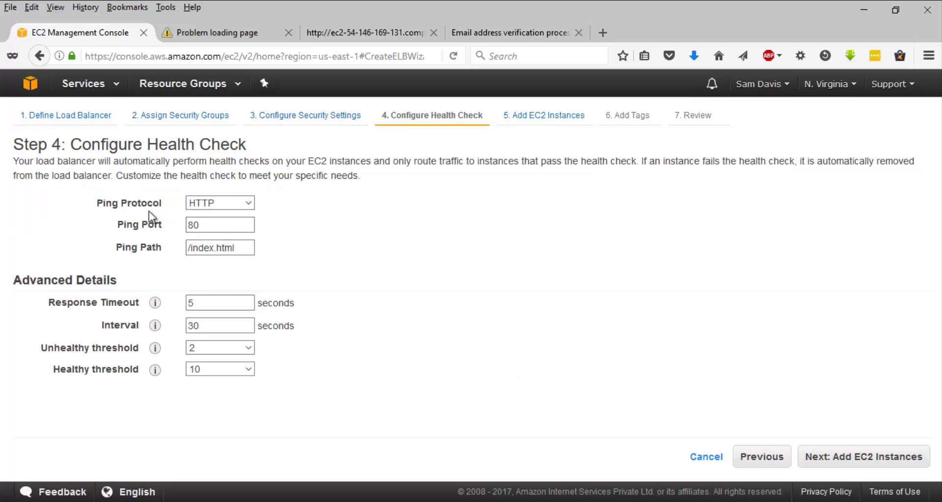
Keep HTTP as the health check's ping protocol and /index.html as its path, and continue to adding EC2 instances.
click(232, 203)
click(277, 219)
triple_click(212, 250)
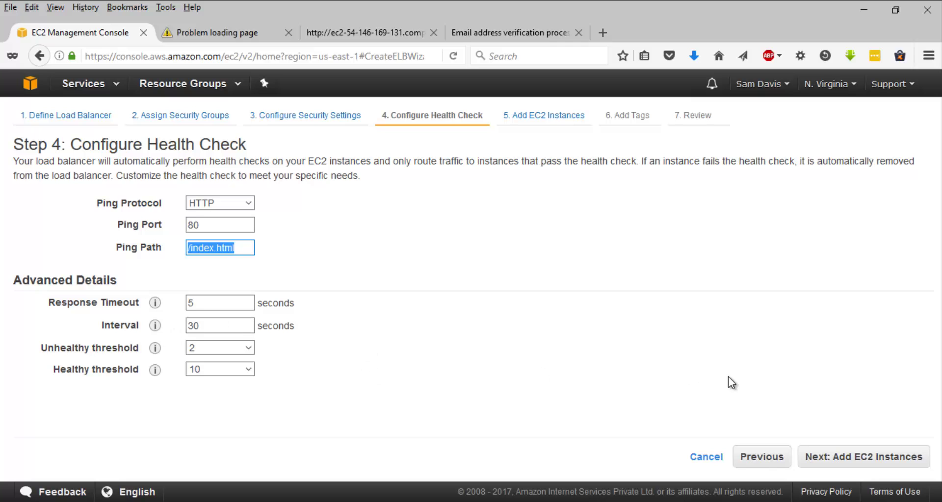
click(856, 457)
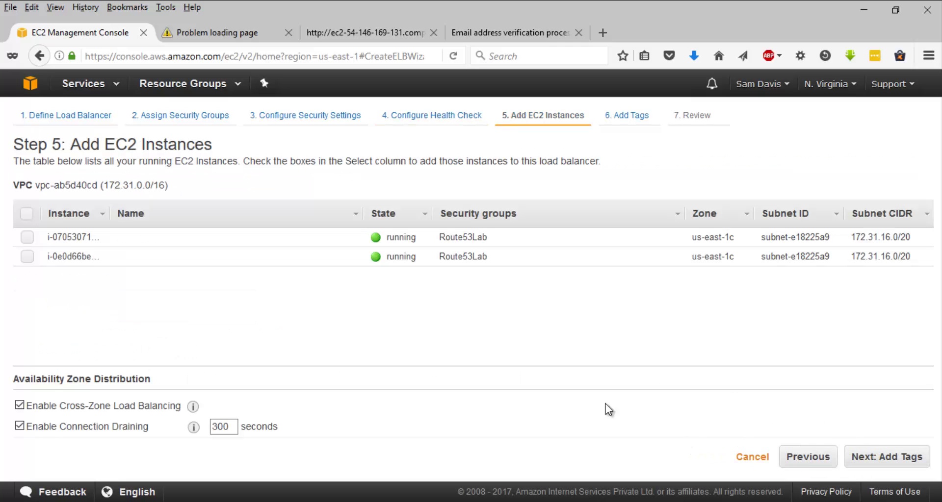
Add both running Route53Lab instances to the load balancer and continue to its tags.
click(26, 213)
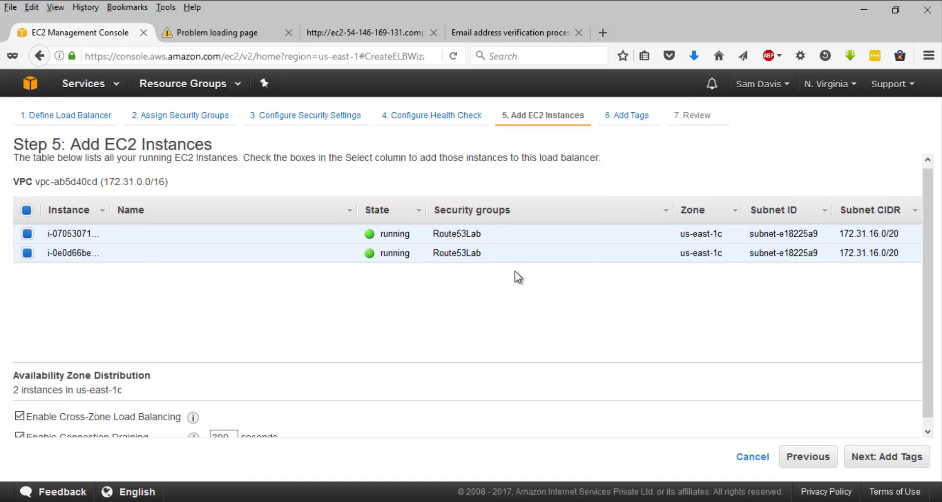
scroll(514, 271, down, 1)
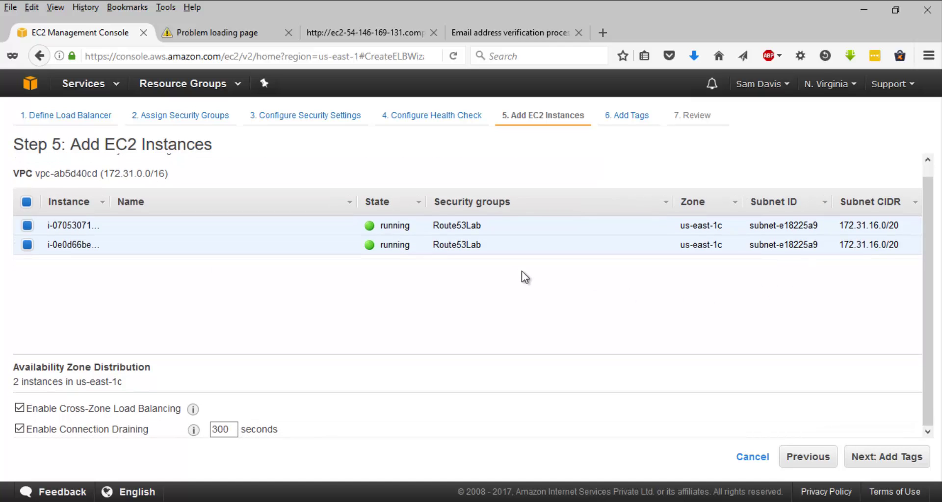
click(908, 457)
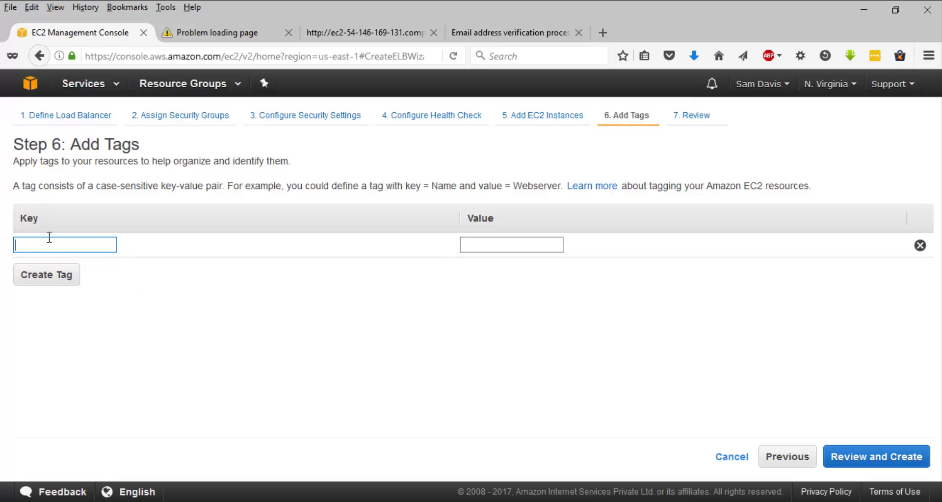
Tag the load balancer with key Type and value ELB, review its details and create it.
text(Type)
key(Tab)
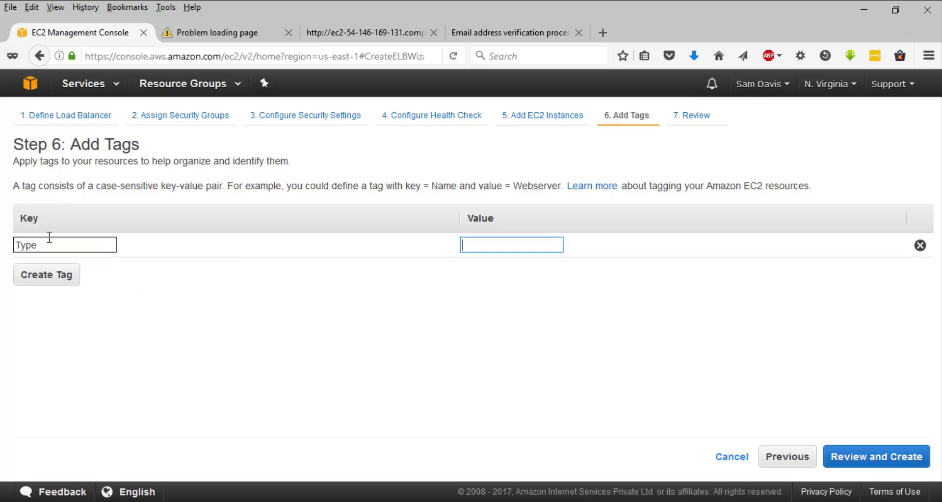
text(ELB)
click(877, 456)
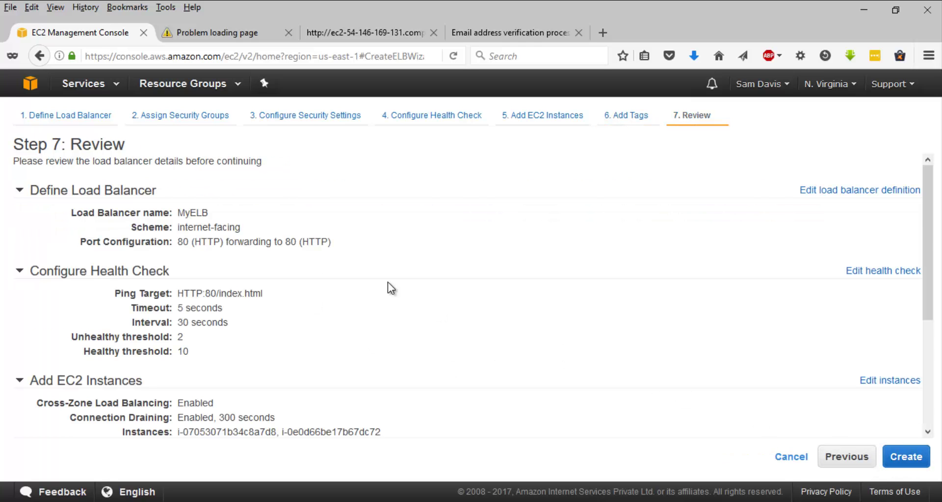
scroll(647, 382, down, 5)
click(899, 457)
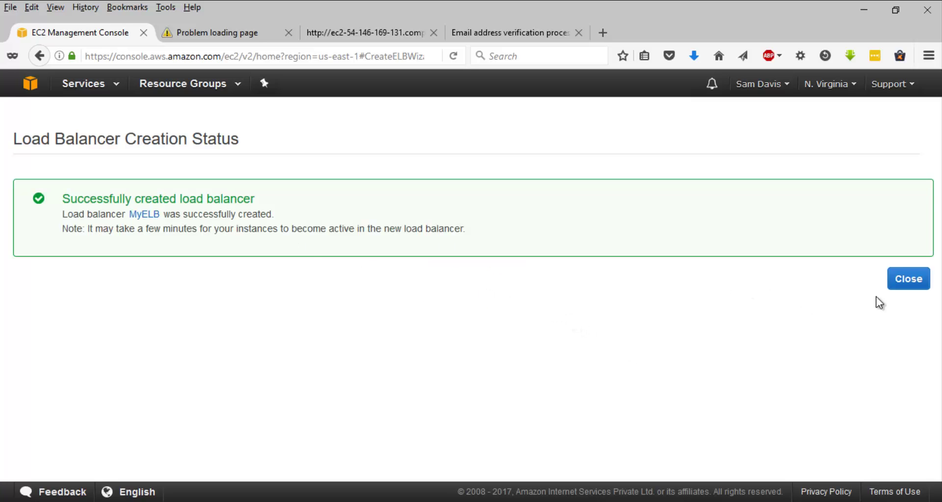
click(896, 280)
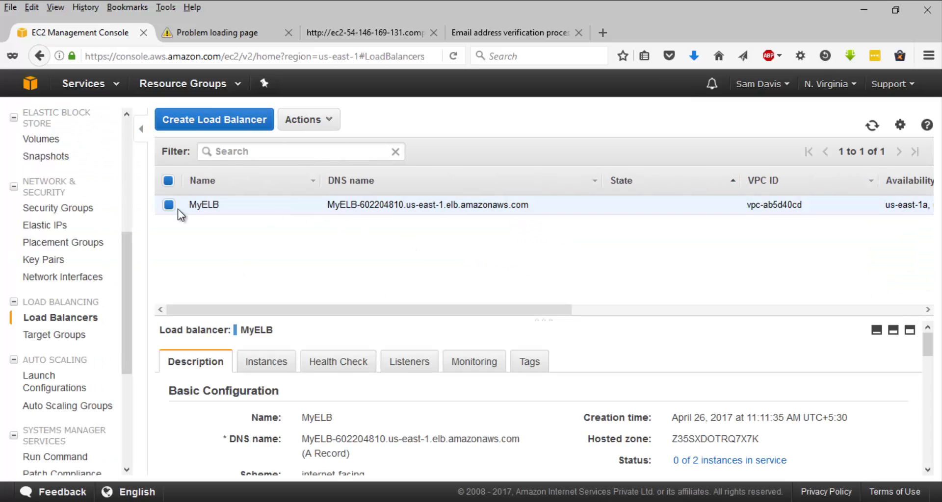
Check the status of the instances registered with MyELB.
click(270, 371)
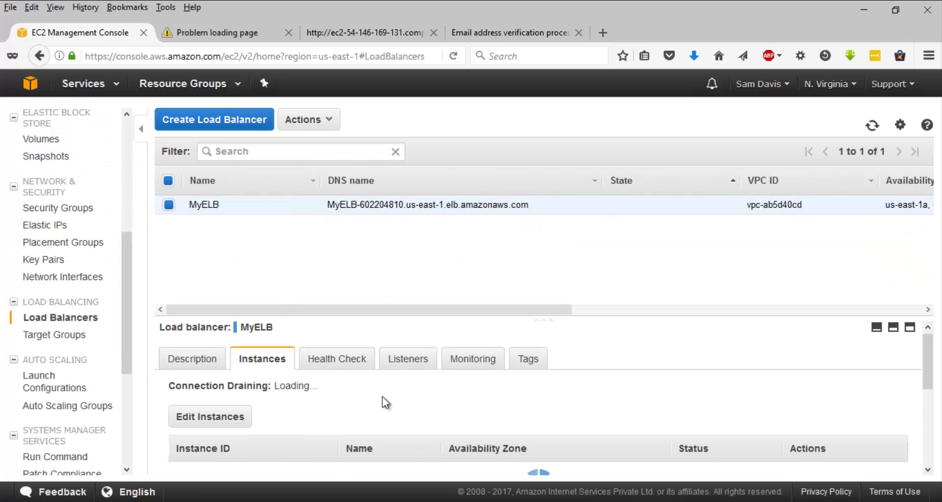
scroll(382, 399, down, 5)
scroll(511, 395, up, 2)
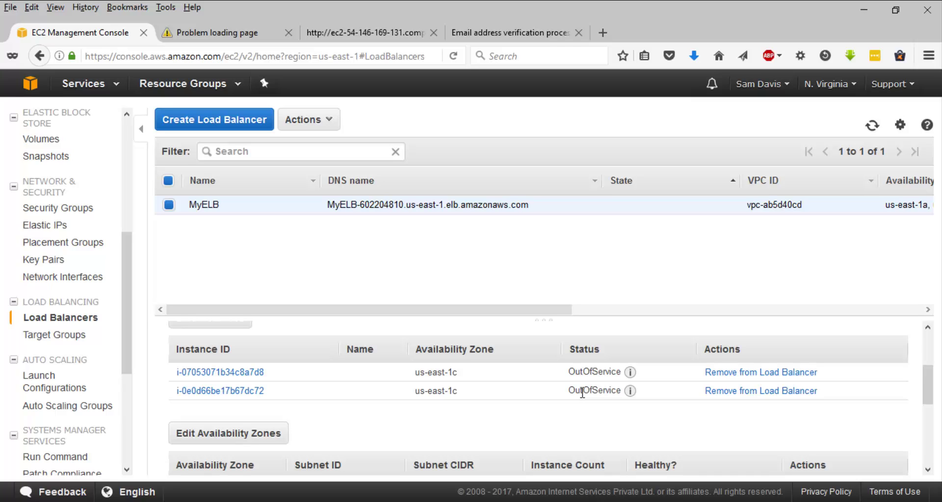
Copy the load balancer's DNS address and open it in the incognito Chrome window.
key(ctrl+Tab)
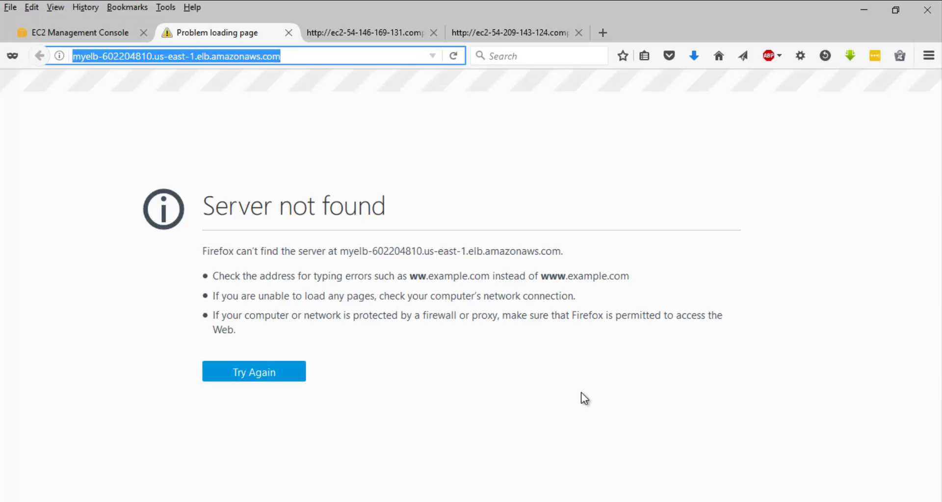
key(ctrl+c)
key(alt+Tab)
key(ctrl+v)
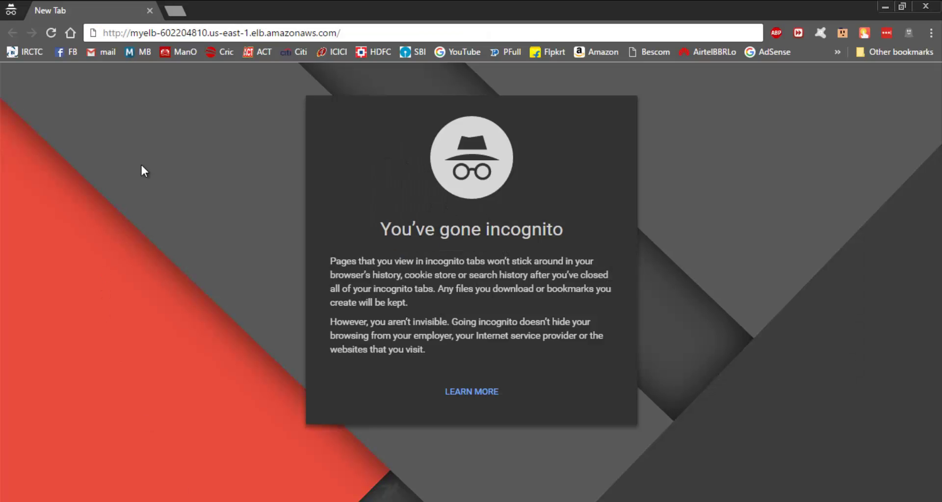
key(ctrl+a)
key(Return)
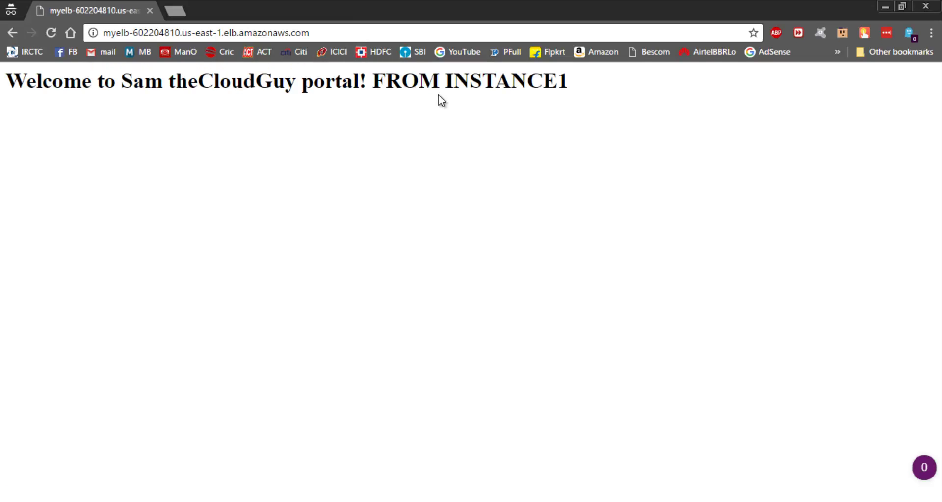
Reload the load balancer's address several times to compare which instance responds, and return to the architecture diagram.
click(361, 30)
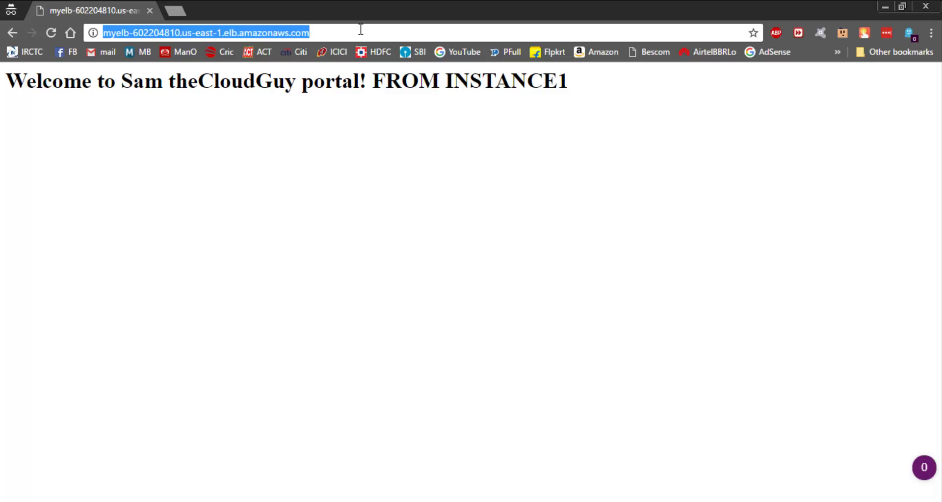
key(Return)
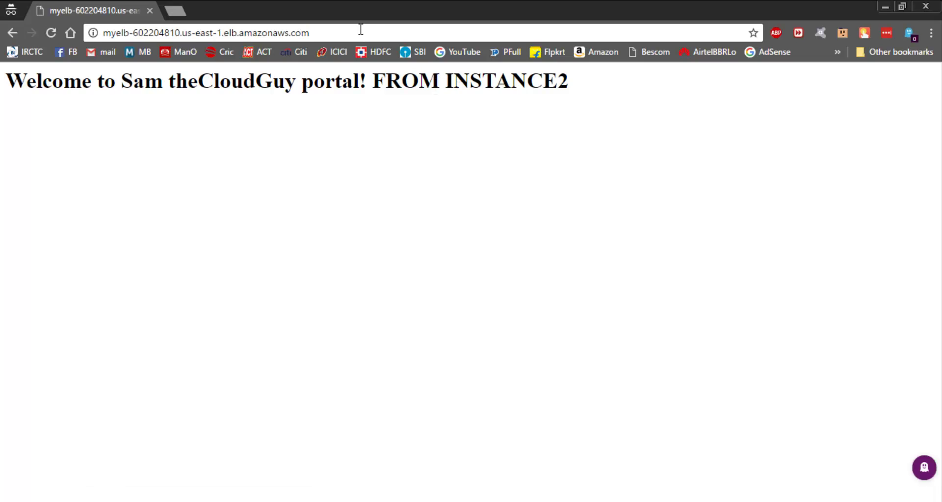
click(361, 29)
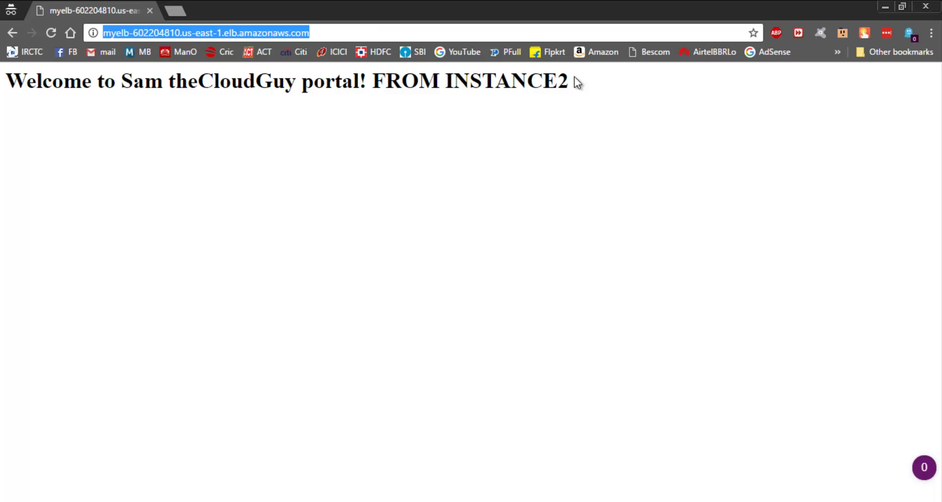
drag(571, 79, 347, 34)
click(347, 35)
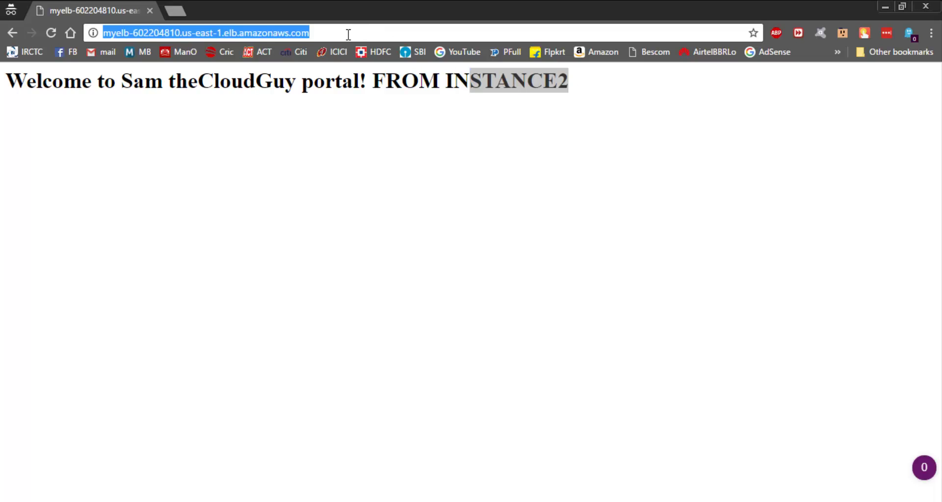
key(Return)
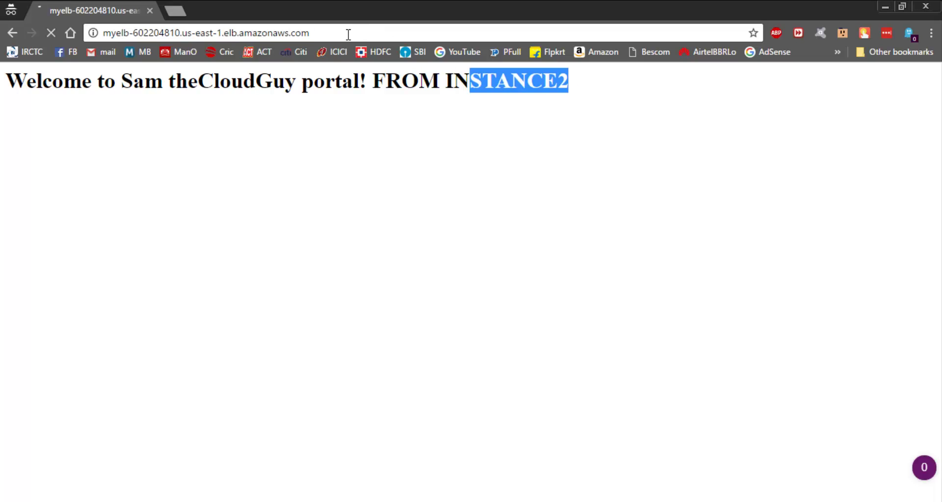
click(348, 30)
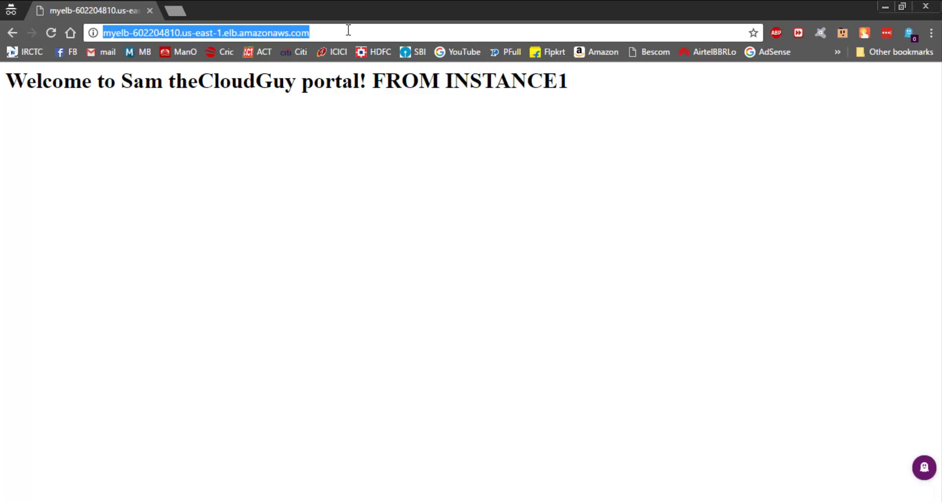
key(Return)
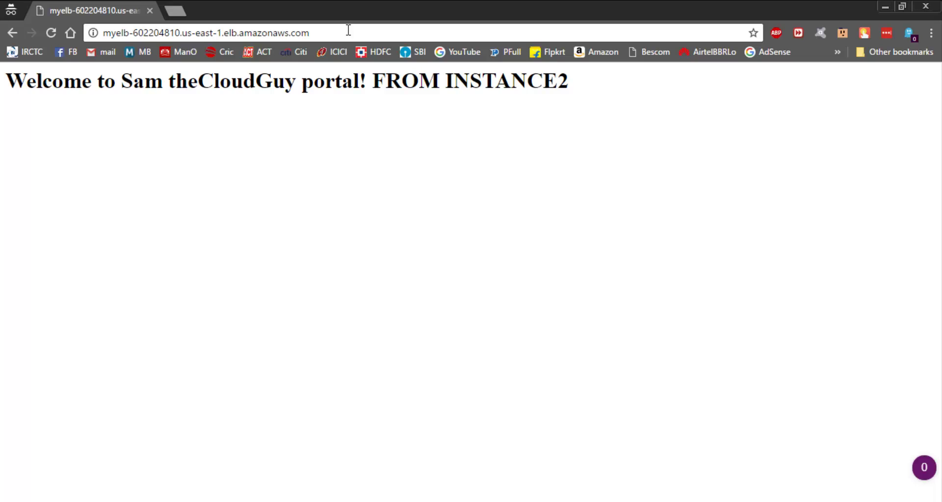
key(alt+Tab)
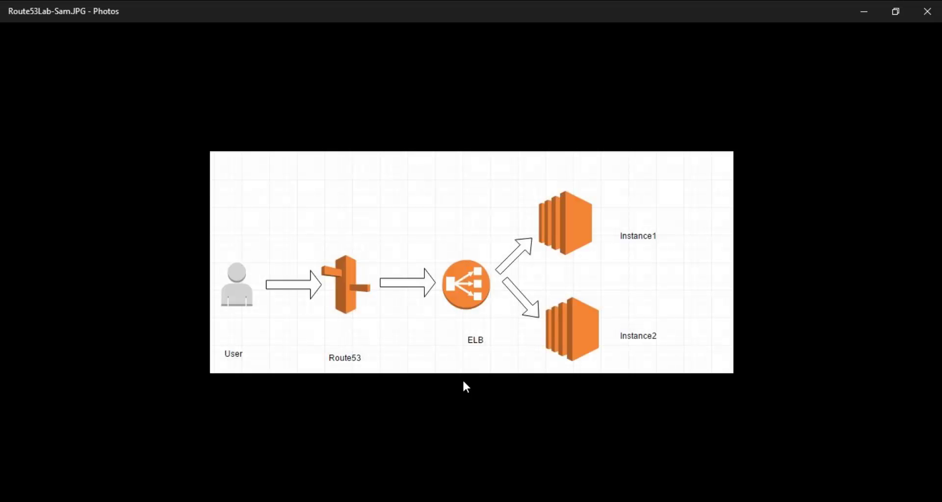
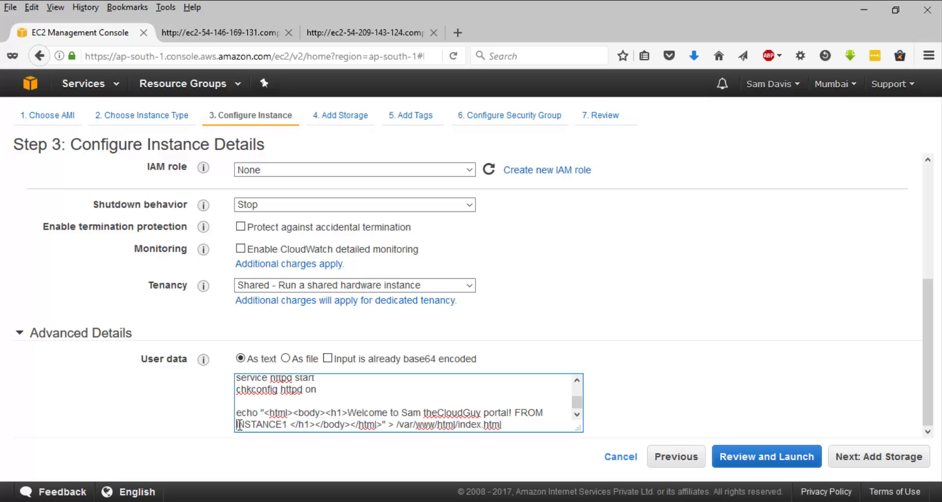
Change the user data's welcome message to end with "FROM Mumbai INSTANCE" and continue past storage to the tags.
text(Mumbai)
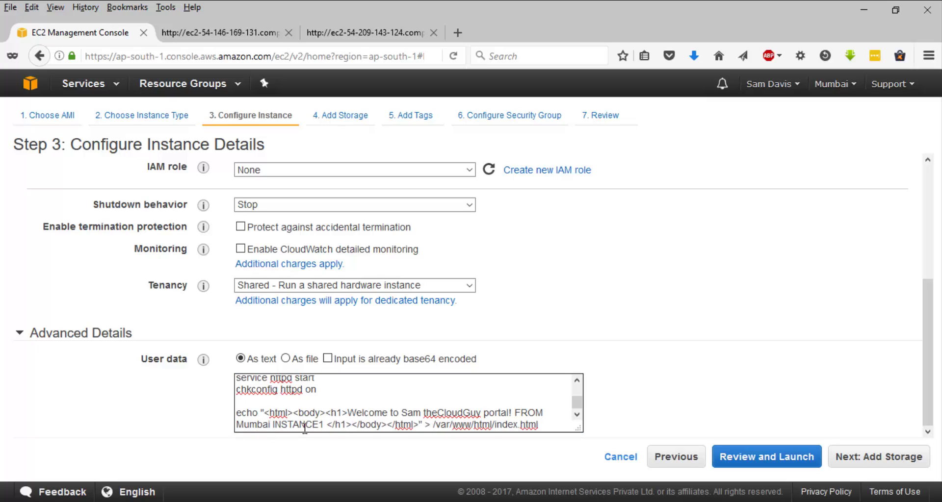
click(323, 425)
key(BackSpace)
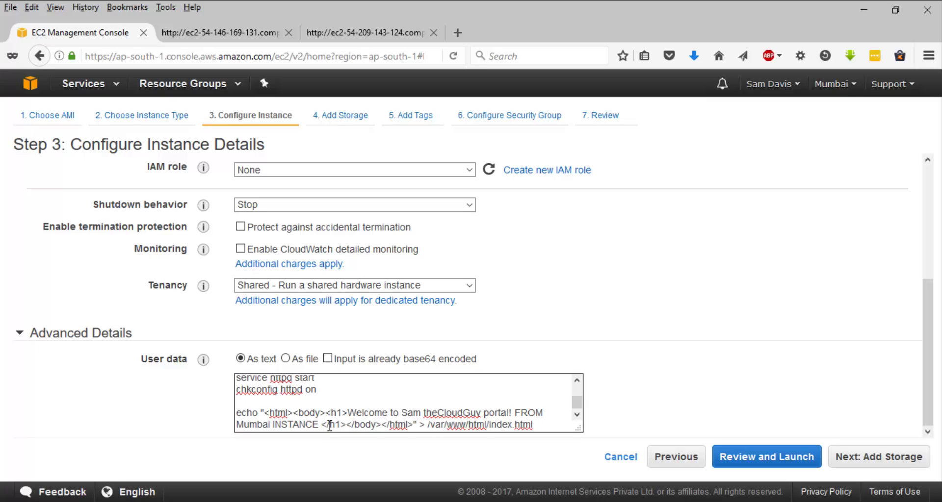
click(855, 465)
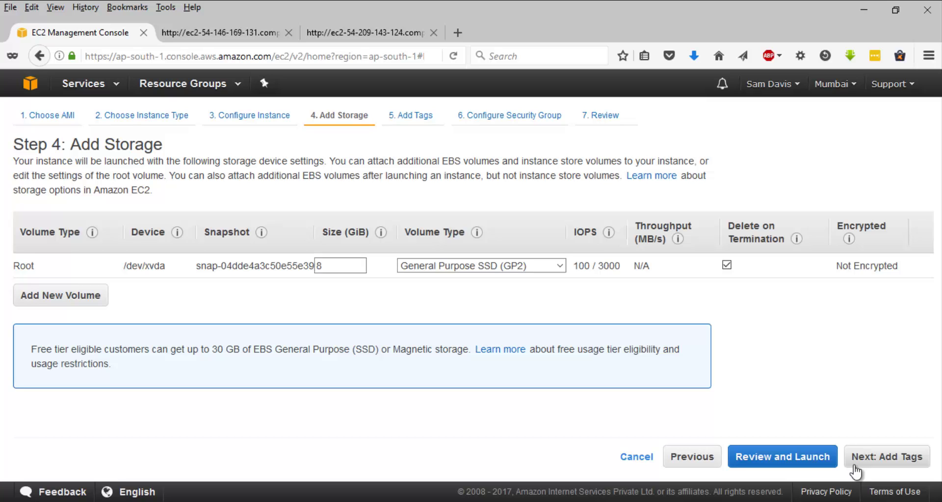
click(854, 469)
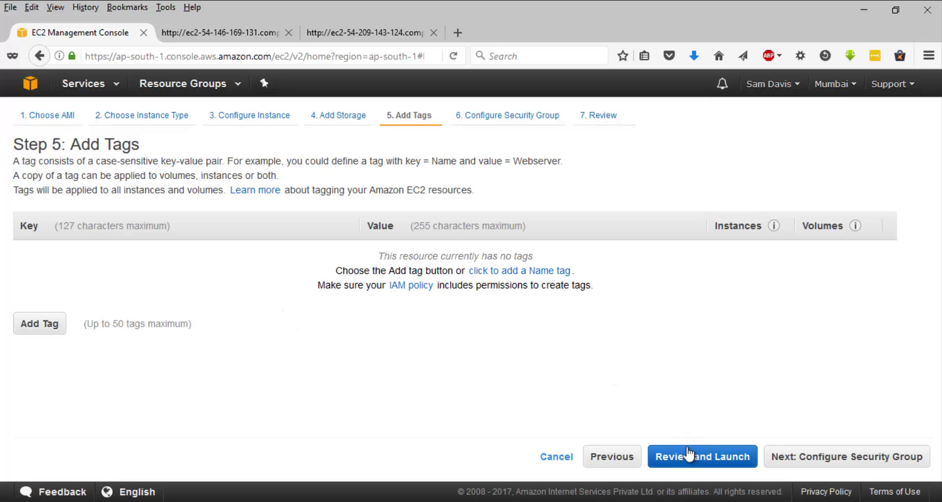
Tag the new instance with key Type and value "Mumbai Instance", and continue to the security group configuration.
click(36, 323)
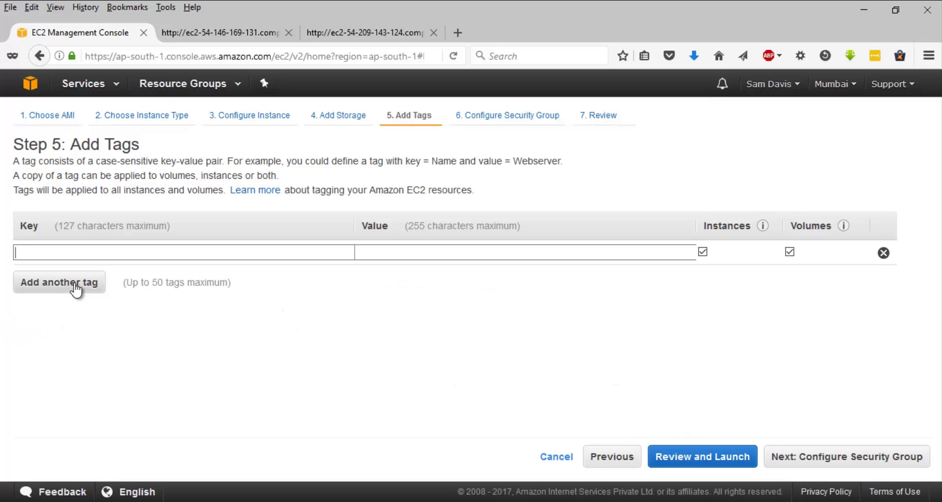
text(Type)
key(Tab)
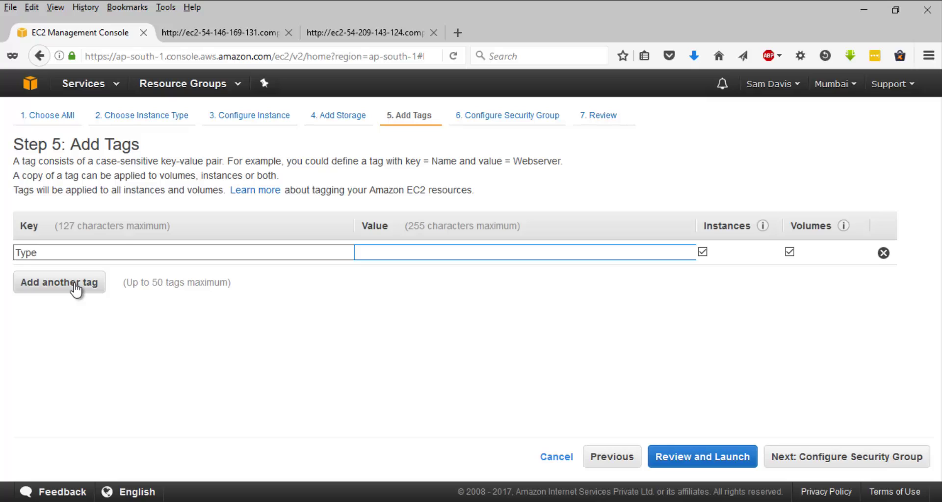
text(Mumbai Instance)
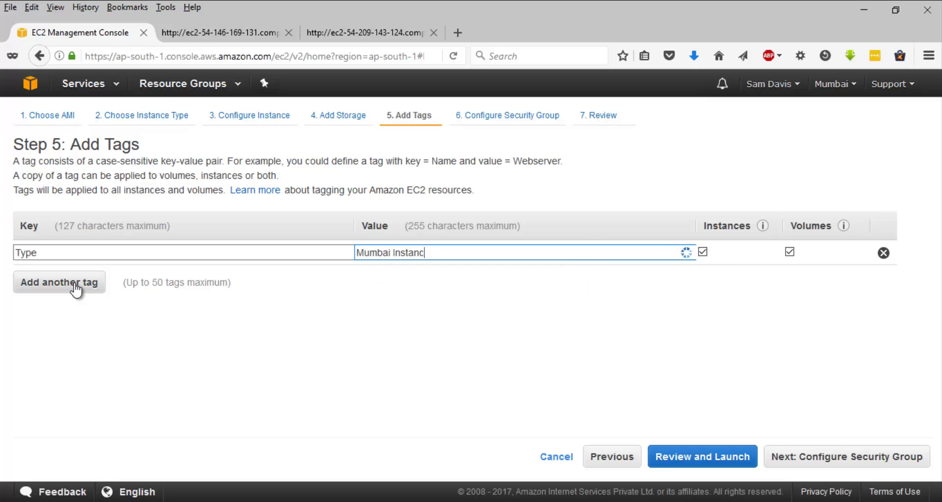
click(868, 455)
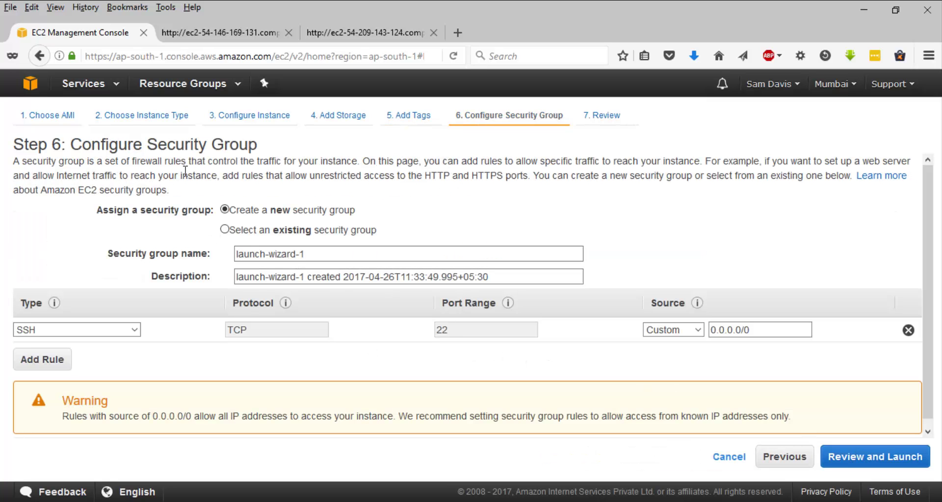
Create a new security group named Route53MumbaiSG with an added All traffic rule from Anywhere, and continue to the launch review.
click(224, 228)
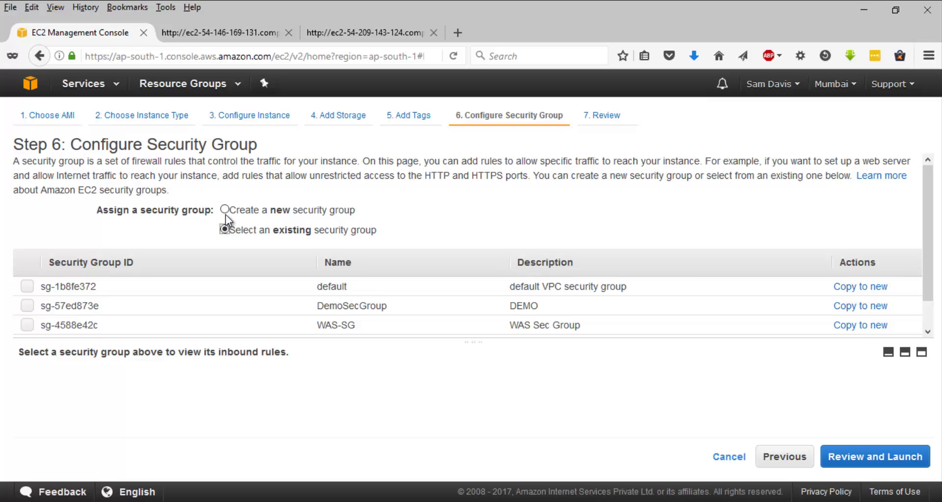
click(225, 211)
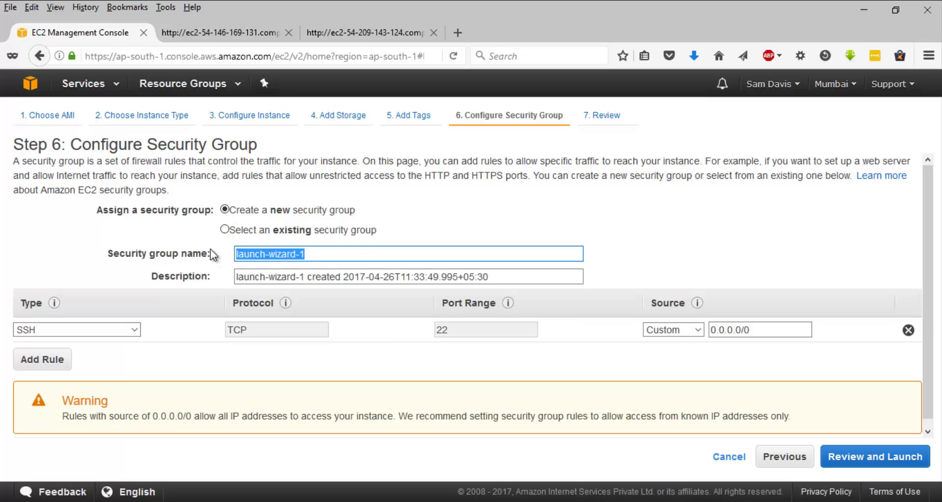
text(Route53MumbaiSG)
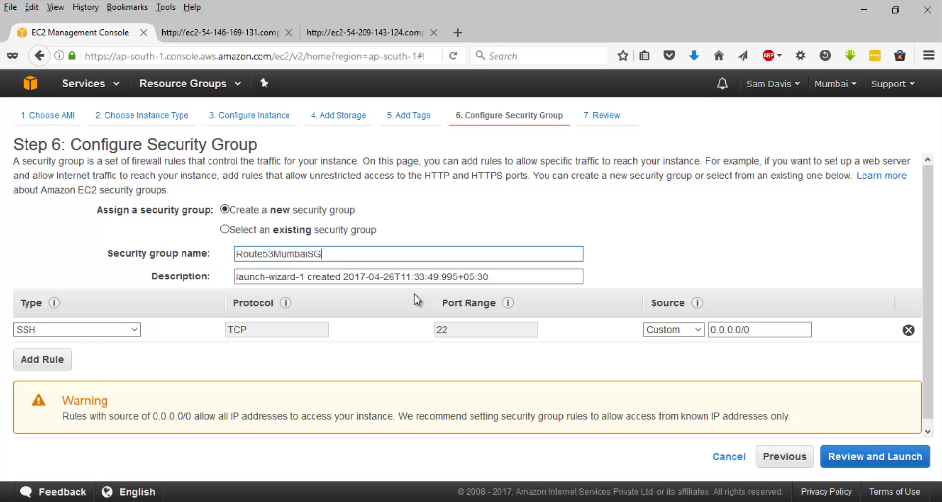
click(61, 359)
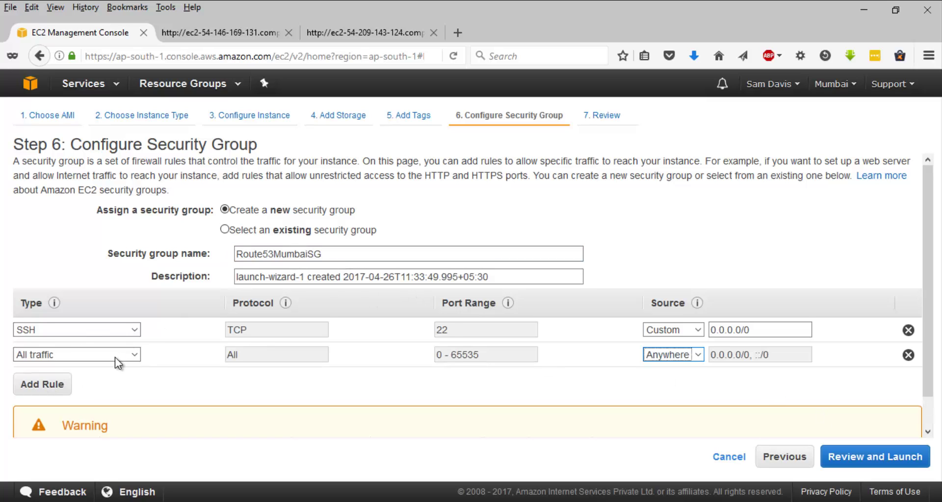
click(856, 450)
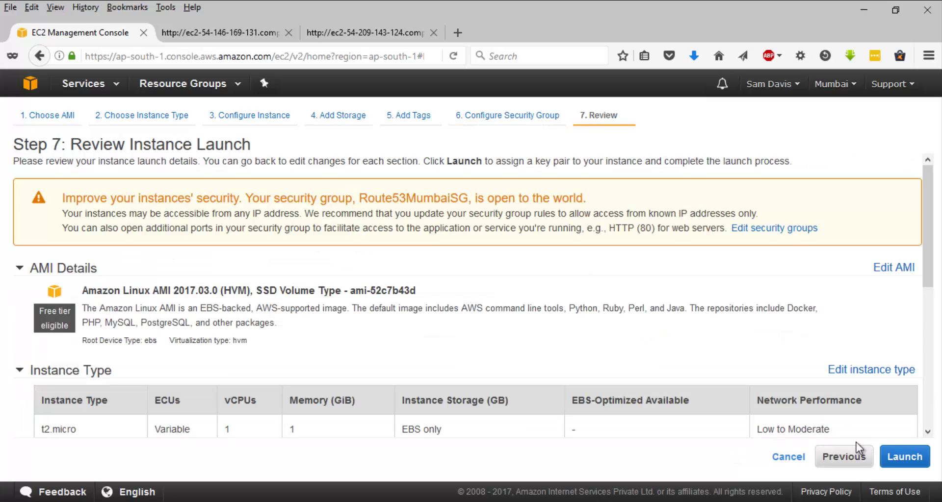
Launch the instance with the existing LinuxEC2Public key pair, acknowledging access to its key file, and open the instances list.
scroll(498, 279, down, 5)
click(897, 455)
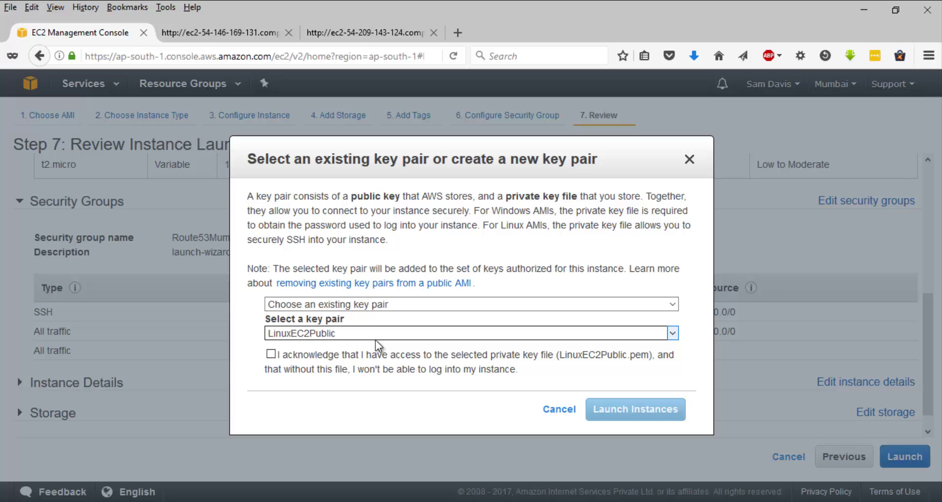
click(271, 355)
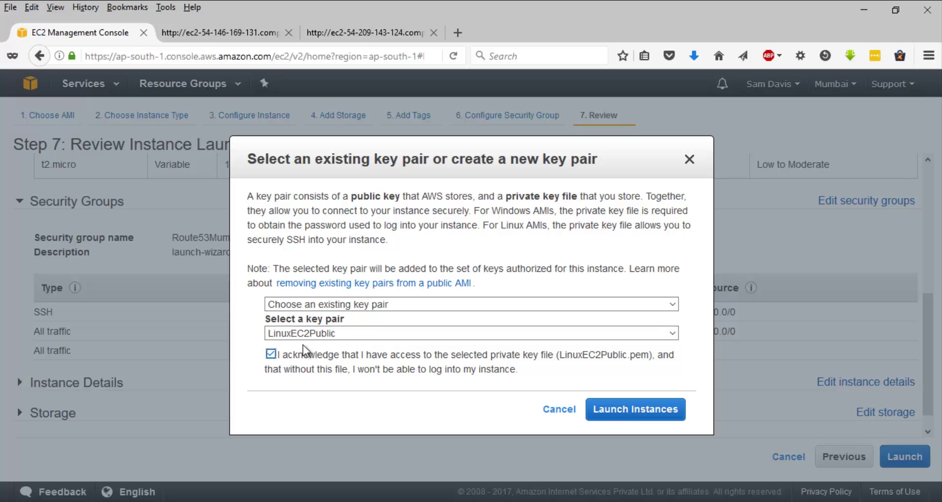
click(657, 410)
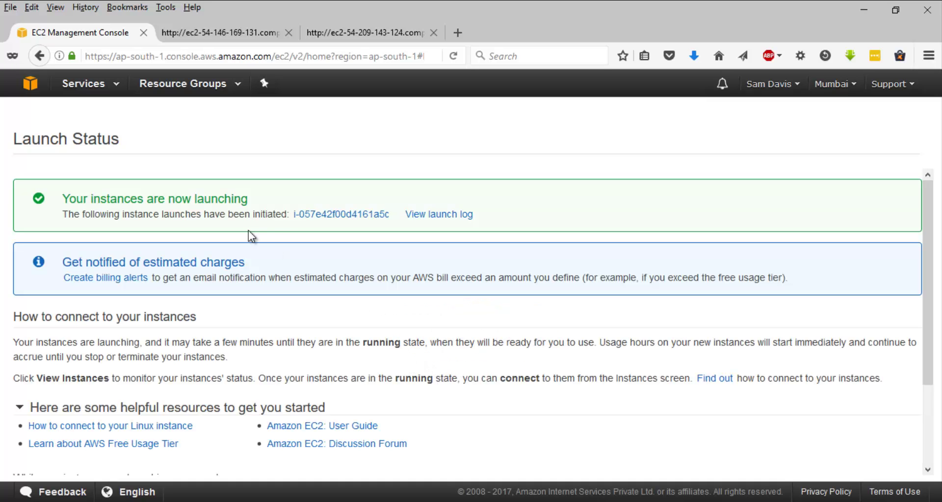
scroll(391, 216, down, 4)
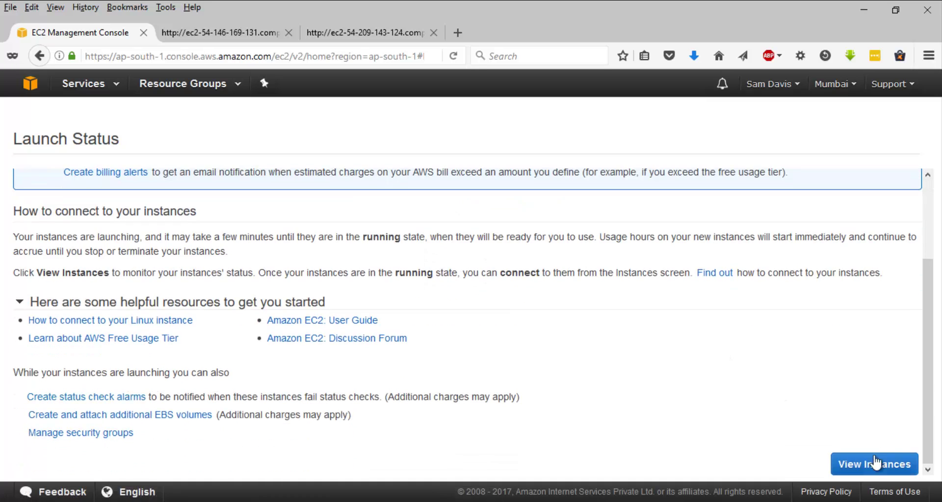
click(845, 463)
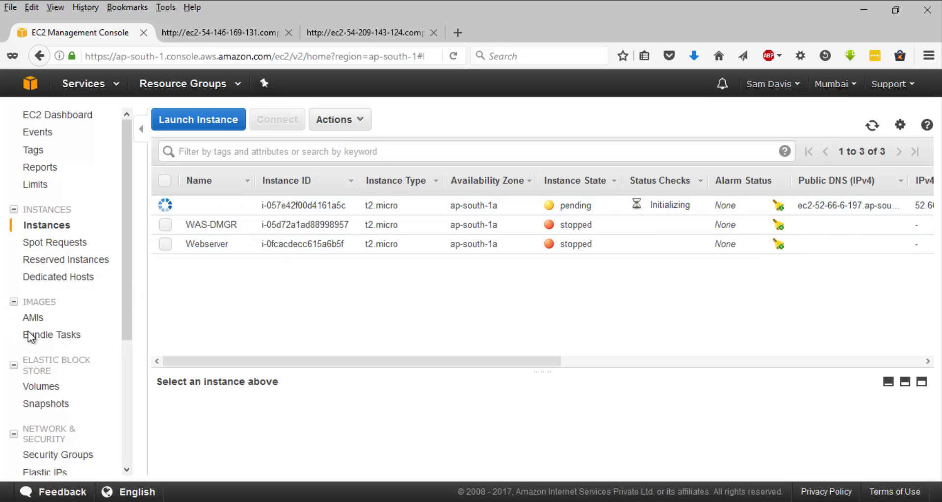
Look at the Mumbai architecture diagram in Photos and return to the EC2 console.
scroll(60, 380, down, 5)
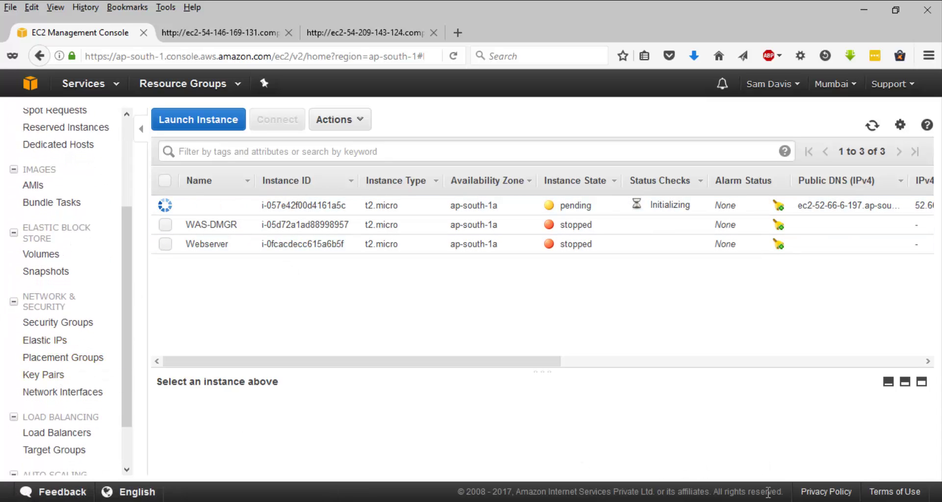
mouse_move(768, 500)
click(840, 447)
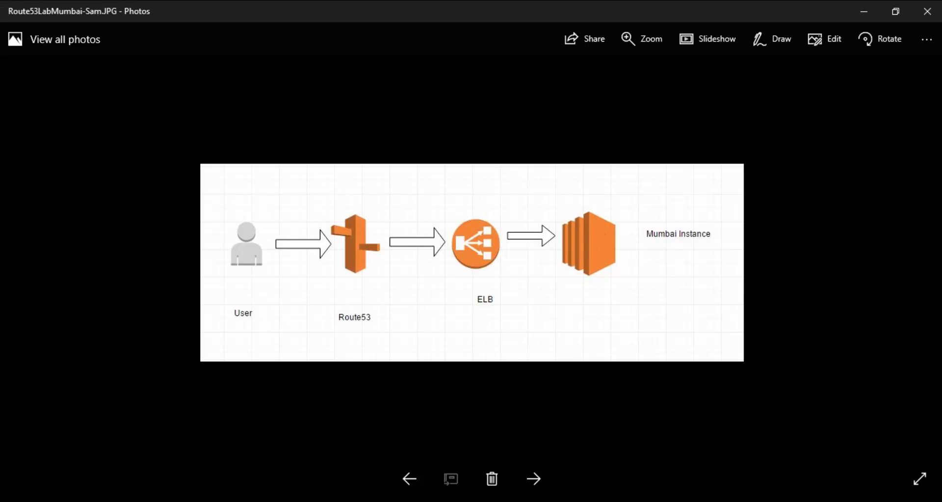
key(alt+Tab)
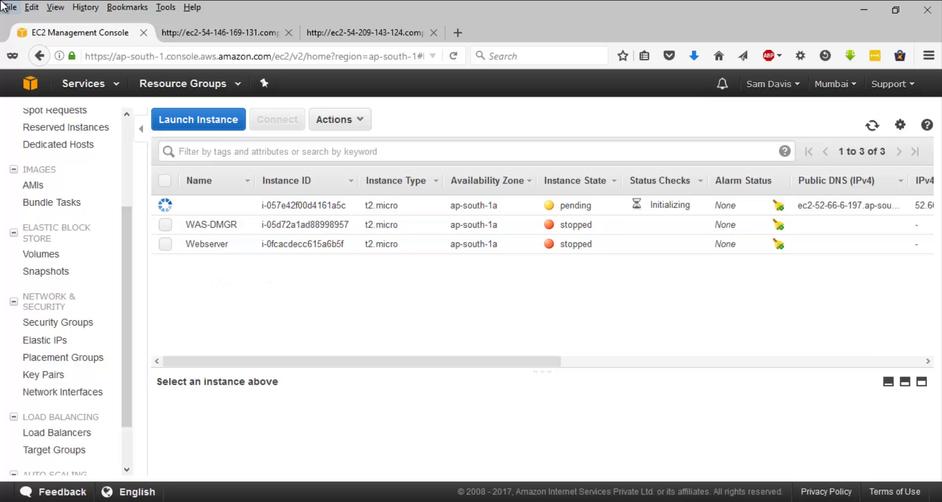
Start creating a load balancer in Mumbai and choose the Classic Load Balancer type.
click(75, 434)
click(206, 120)
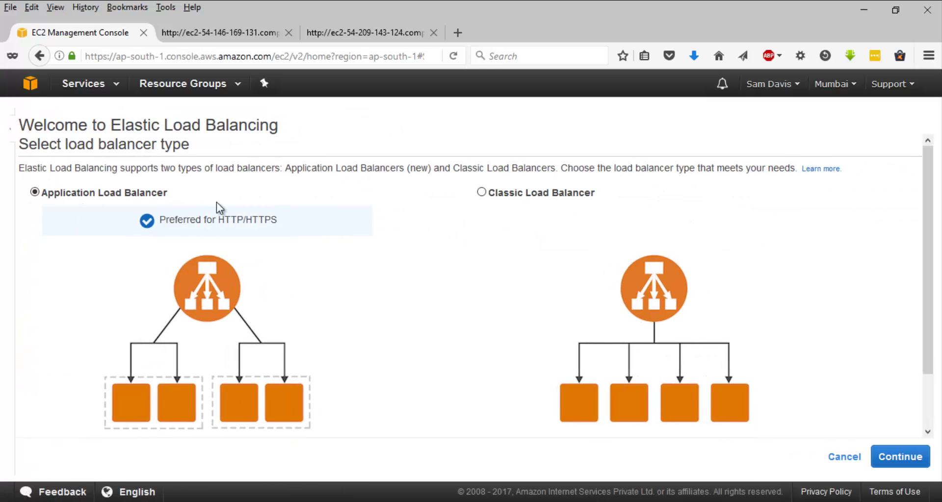
click(560, 191)
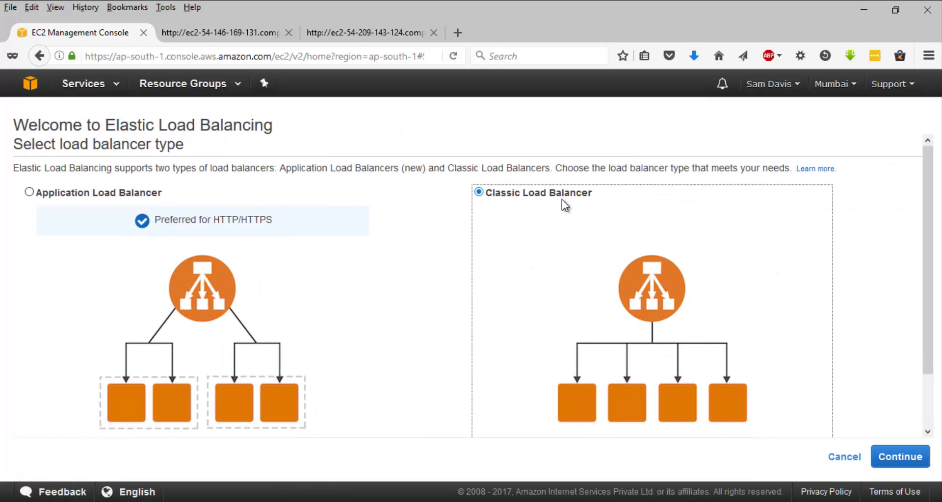
scroll(698, 333, down, 3)
scroll(735, 353, up, 3)
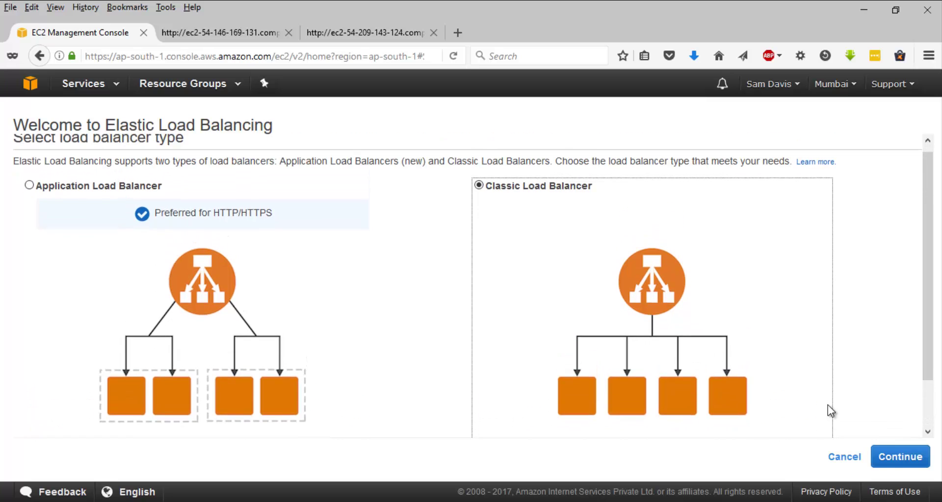
click(900, 457)
Name the load balancer MumbaiELB without a space and continue to the security group assignment.
click(245, 249)
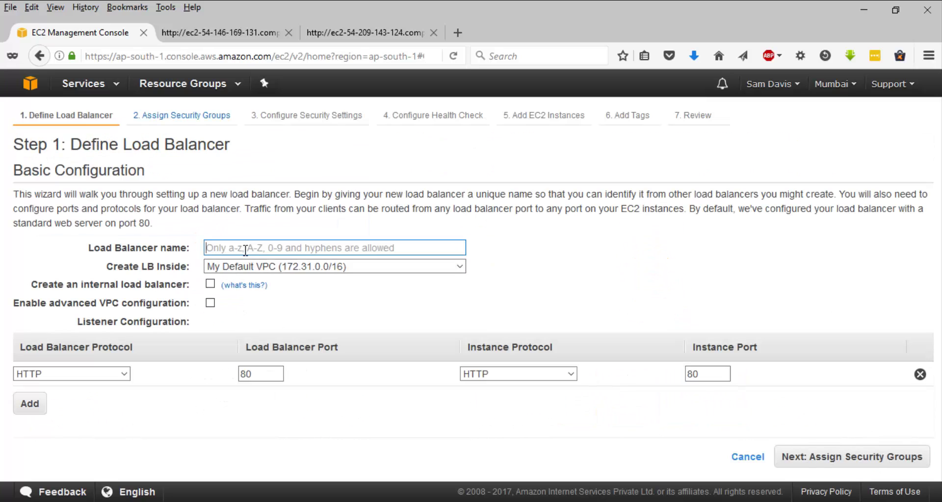
text(Mumbai ELB)
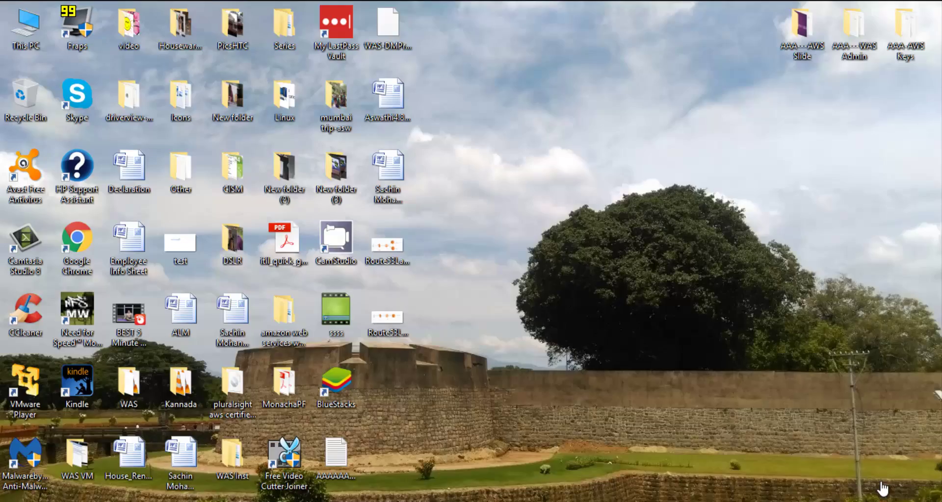
click(851, 461)
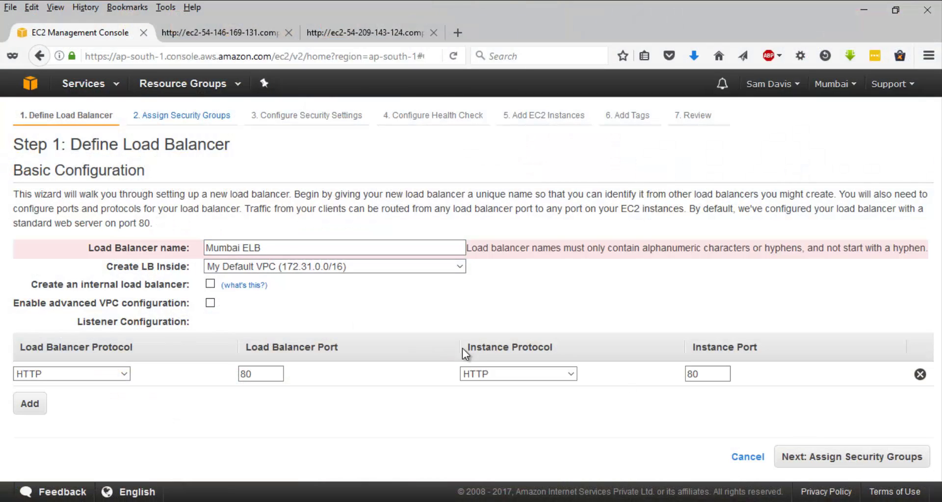
click(285, 245)
click(246, 248)
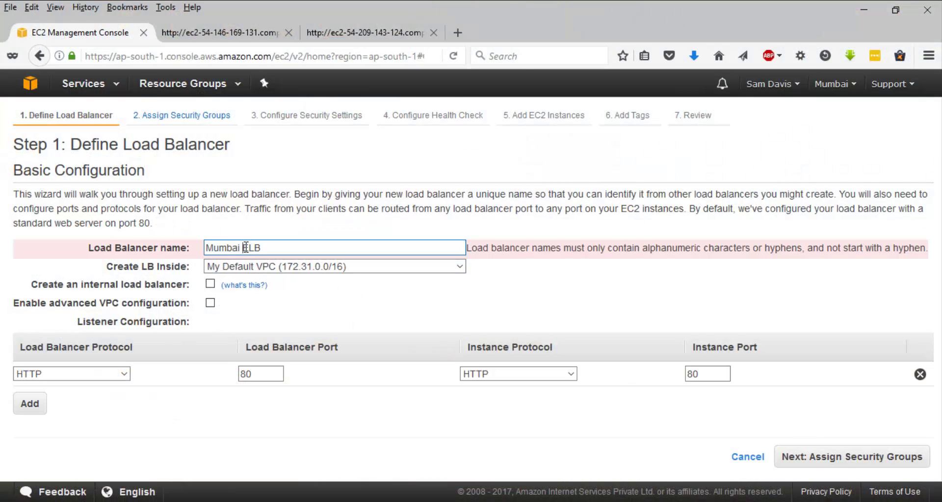
key(BackSpace)
click(828, 465)
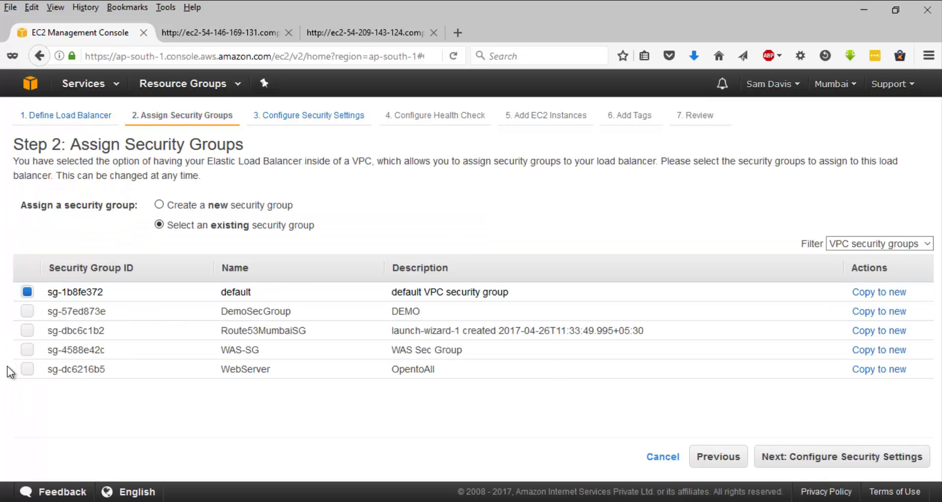
Assign only the Route53MumbaiSG security group to the load balancer and continue past the security settings to the health check.
click(20, 371)
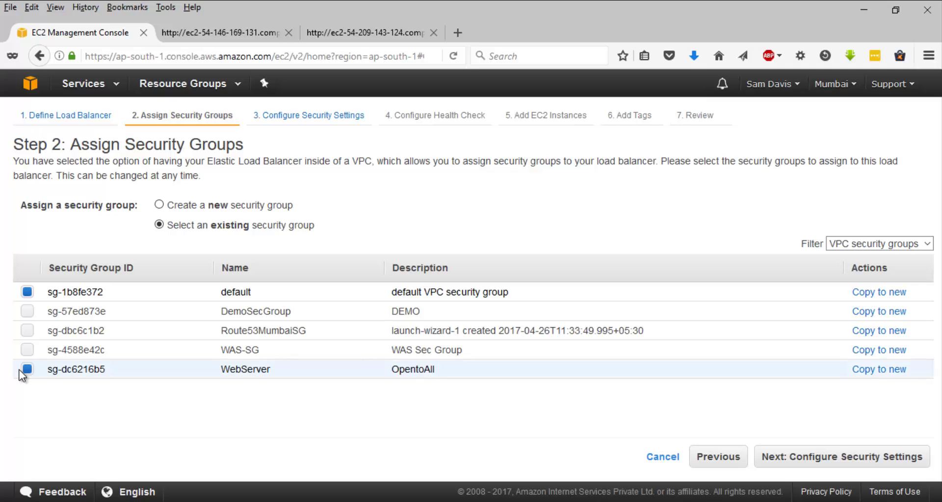
click(27, 291)
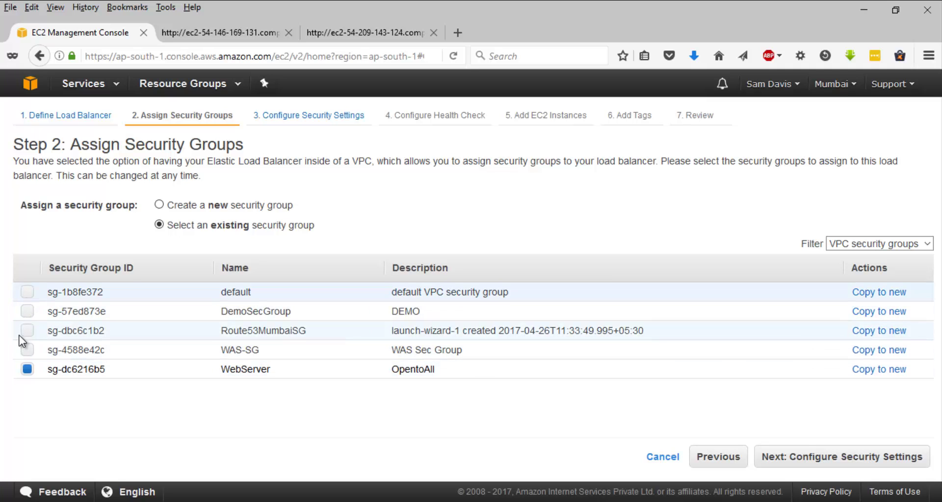
click(27, 331)
click(27, 369)
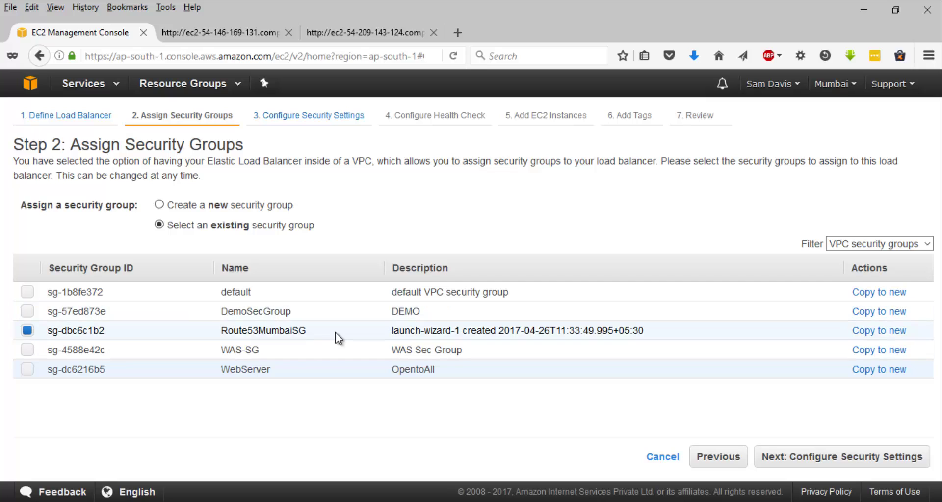
click(882, 456)
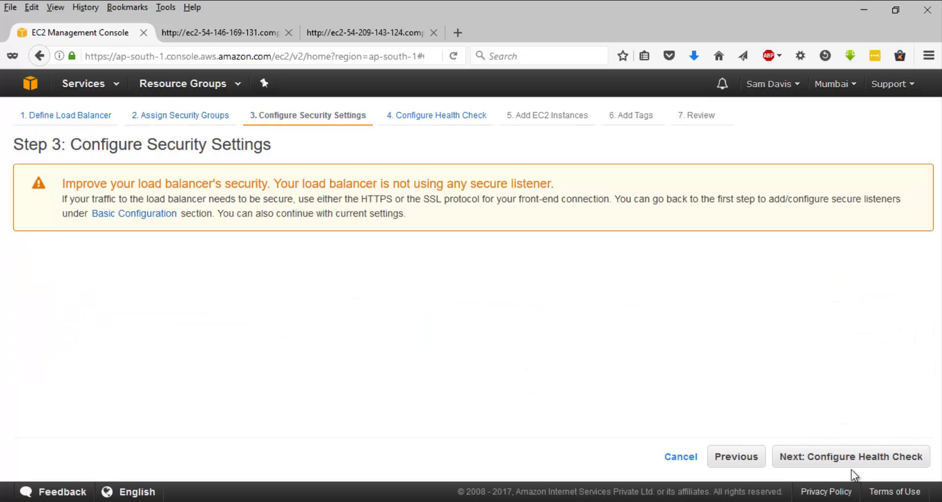
click(850, 458)
Keep the health check's /index.html ping path and select the running Route53MumbaiSG instance for the load balancer.
click(230, 250)
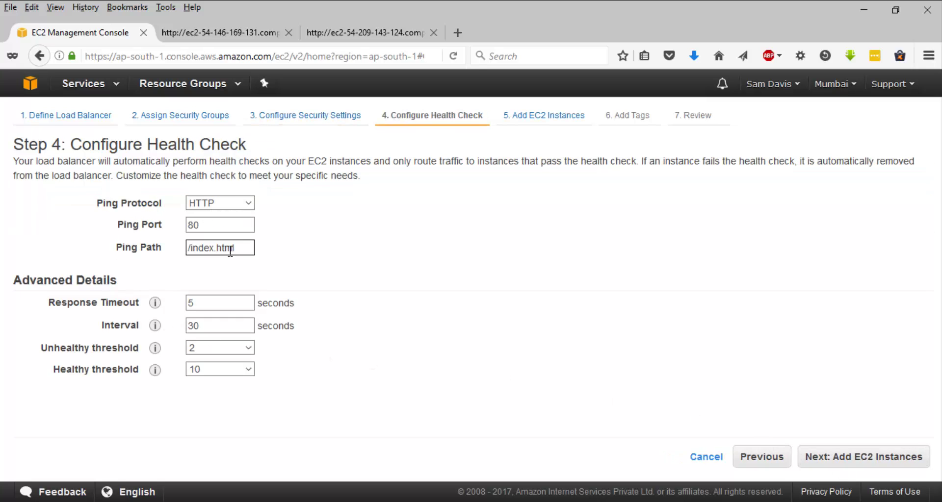
triple_click(240, 250)
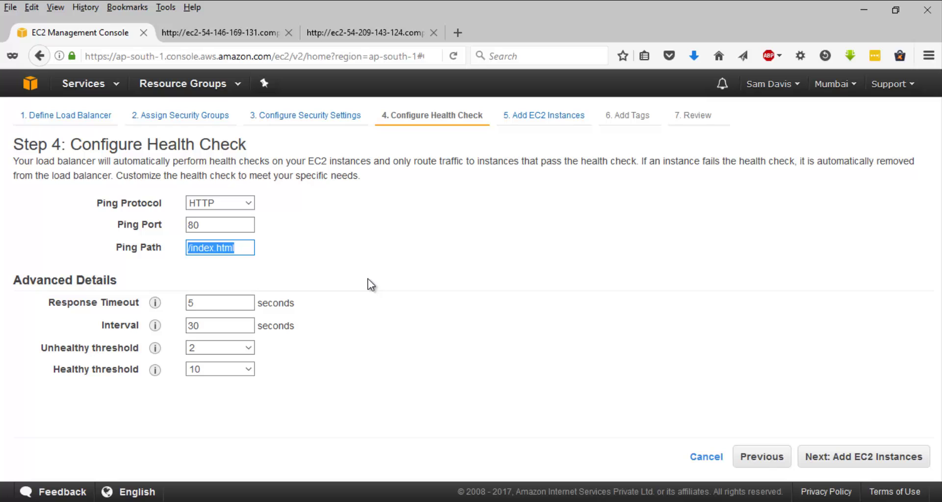
click(862, 457)
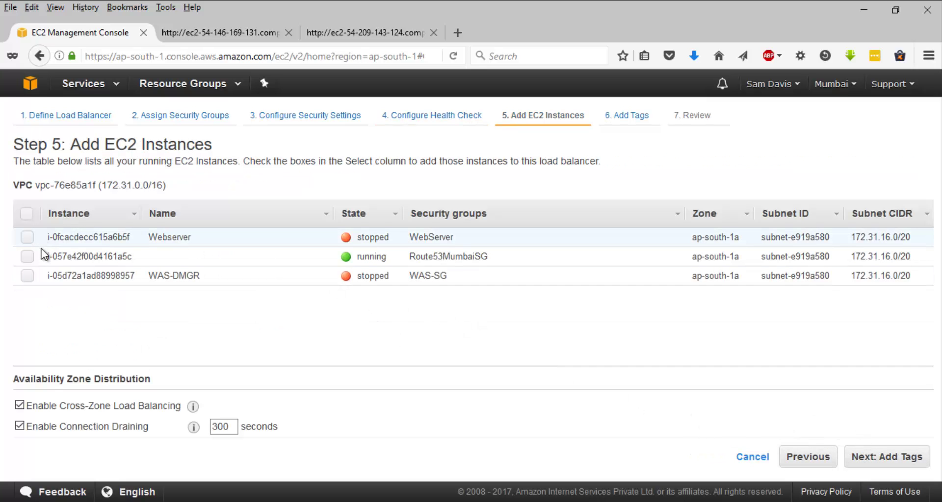
click(28, 258)
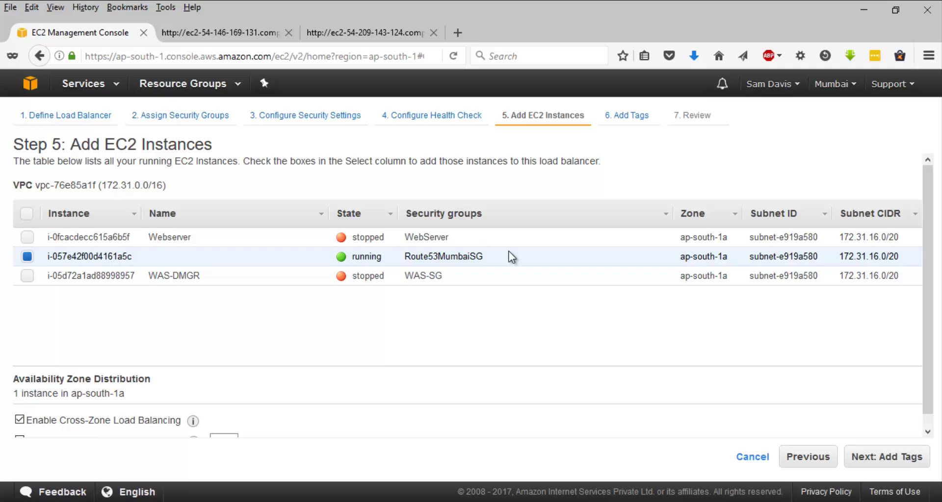
Continue to the load balancer's tags and enter key Type with value "Mumbia ELB".
click(899, 456)
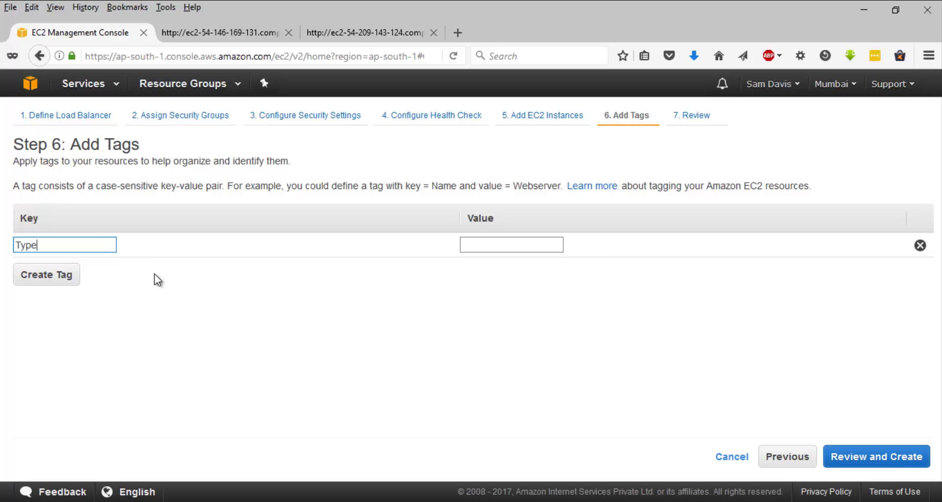
key(Tab)
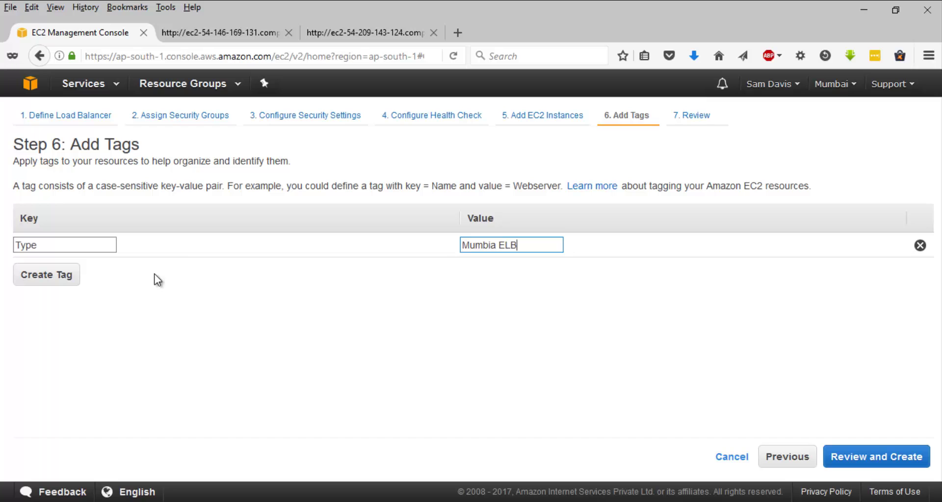
Review the MumbaiELB settings, create the load balancer and close its creation status.
click(883, 455)
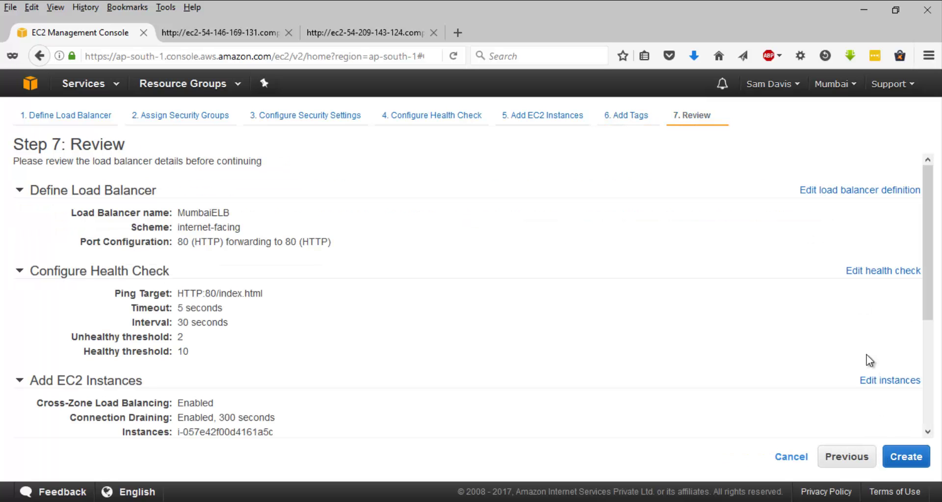
scroll(834, 314, down, 5)
click(906, 457)
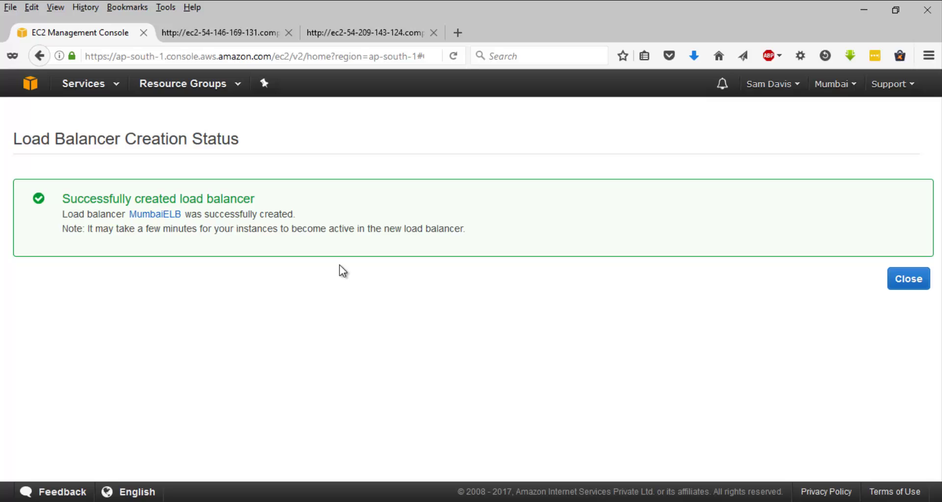
click(908, 278)
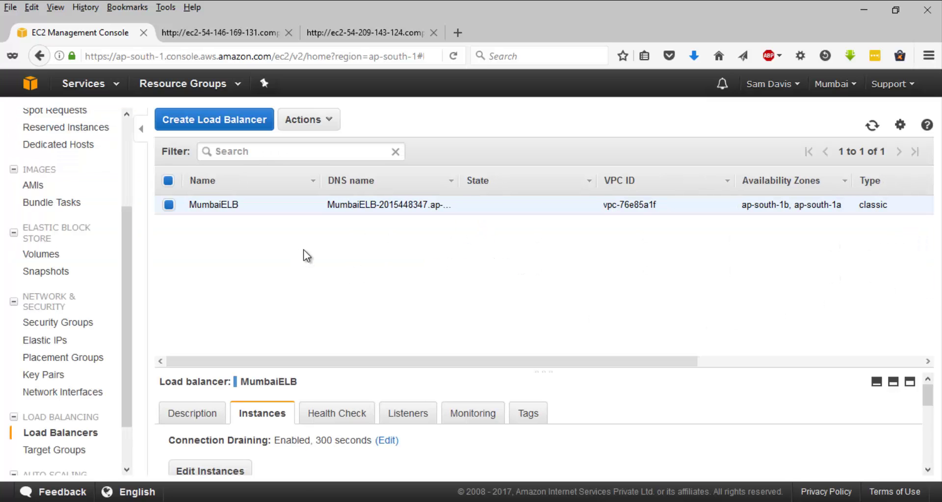
Examine MumbaiELB's health check settings, including its ping target, timeout and interval.
click(333, 414)
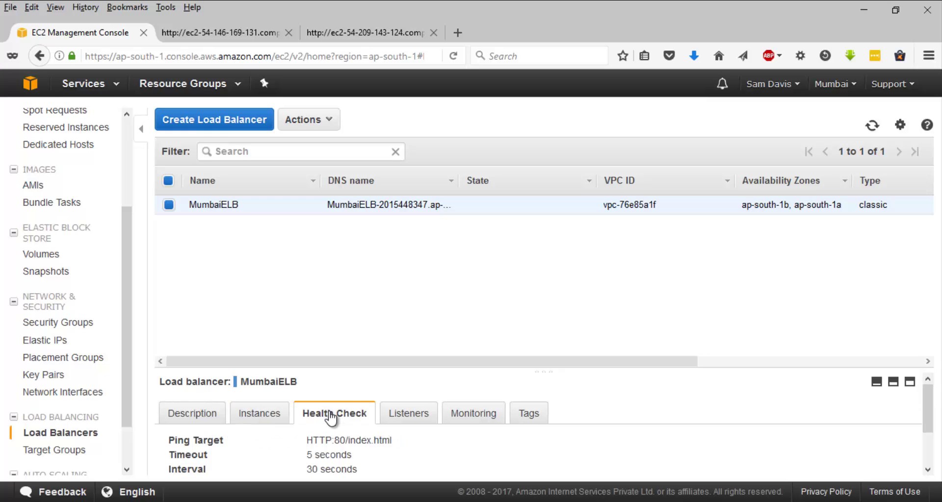
scroll(334, 416, down, 2)
scroll(334, 416, up, 2)
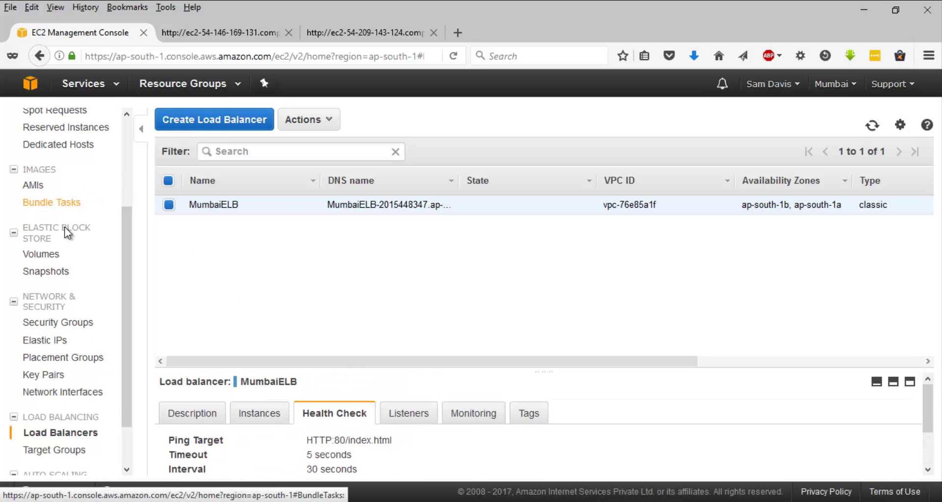
Show the details of the running Mumbai EC2 instance and copy its IPv4 public IP.
scroll(49, 211, up, 4)
click(48, 118)
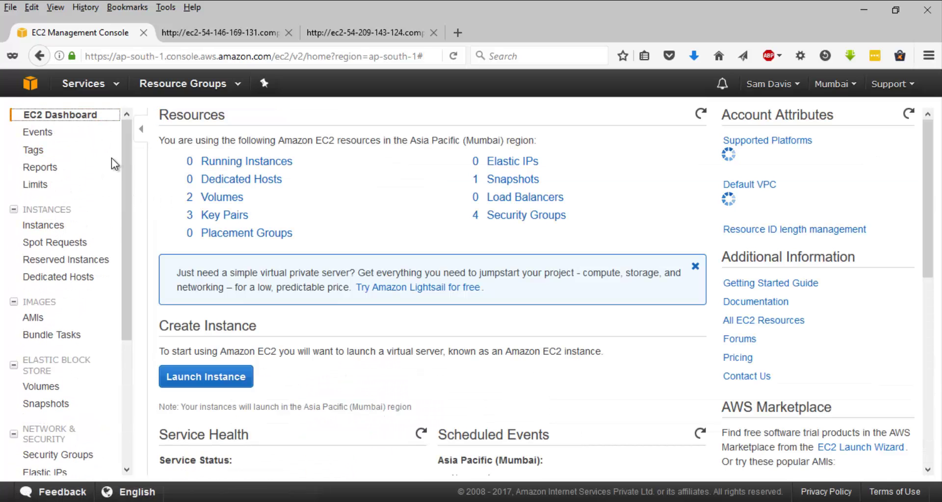
click(240, 162)
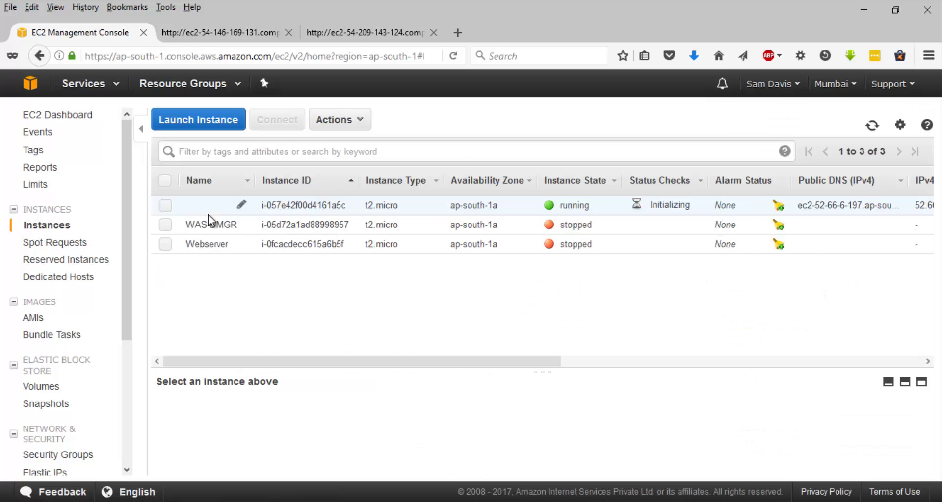
mouse_move(193, 201)
click(165, 206)
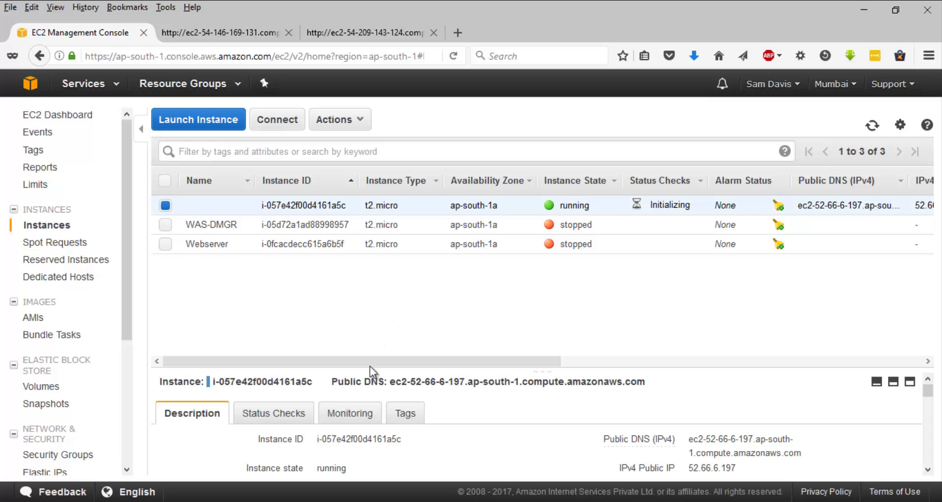
scroll(512, 448, down, 3)
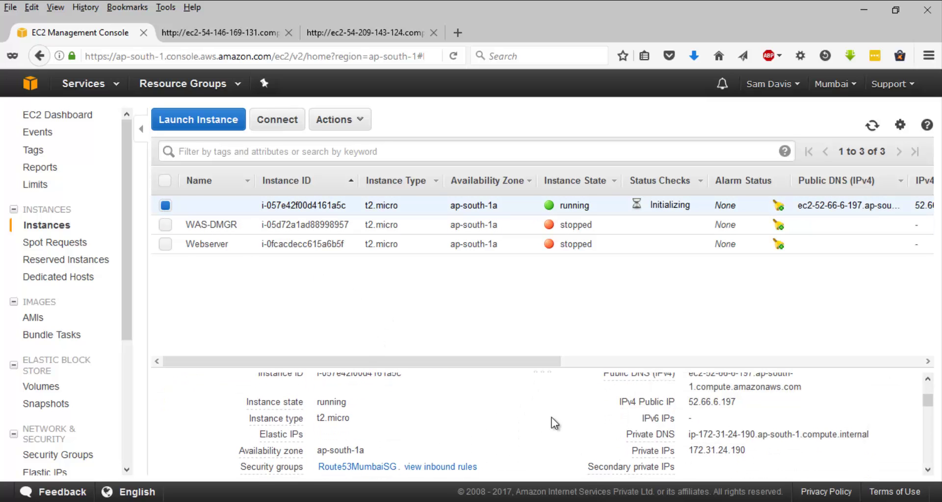
drag(737, 402, 691, 401)
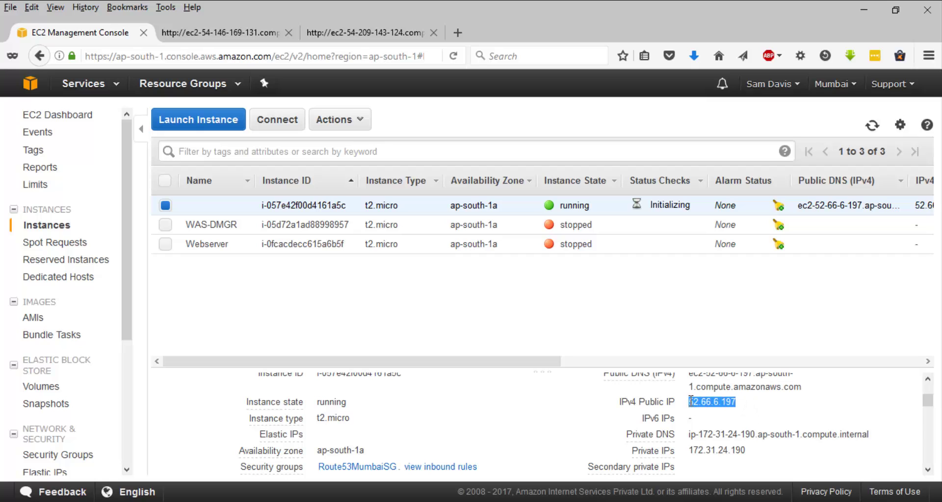
right_click(701, 401)
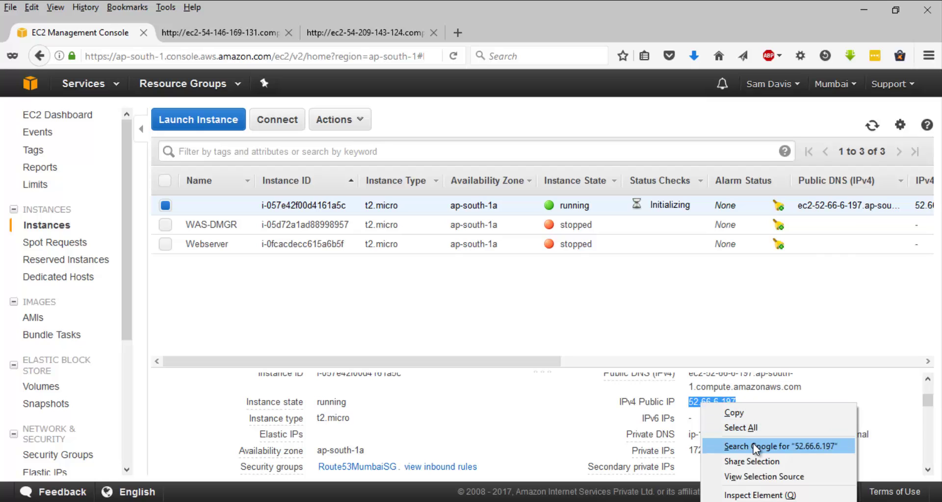
click(751, 416)
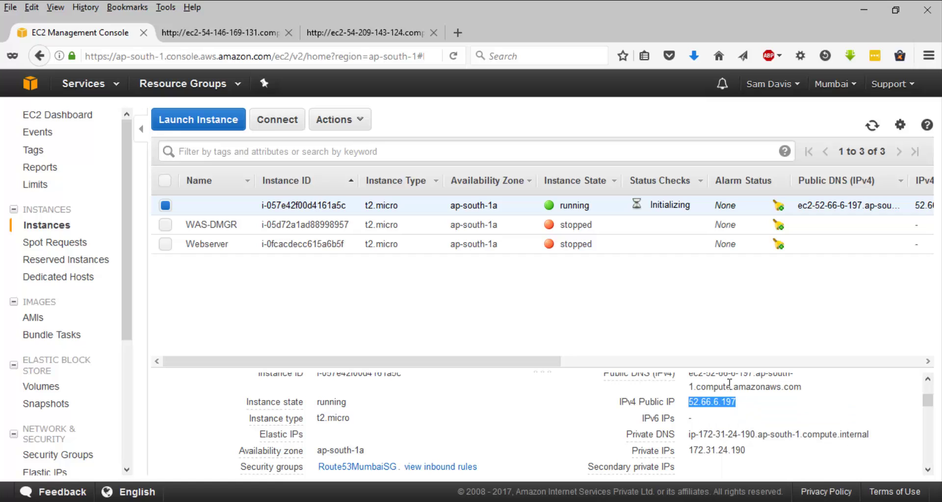
Open the running instance's public DNS address in a new tab and examine the web page it serves.
drag(800, 388, 690, 377)
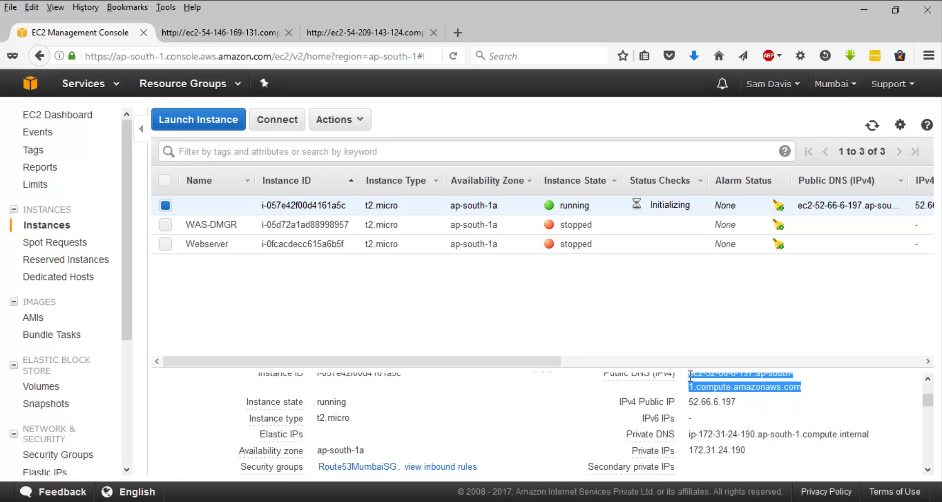
right_click(701, 375)
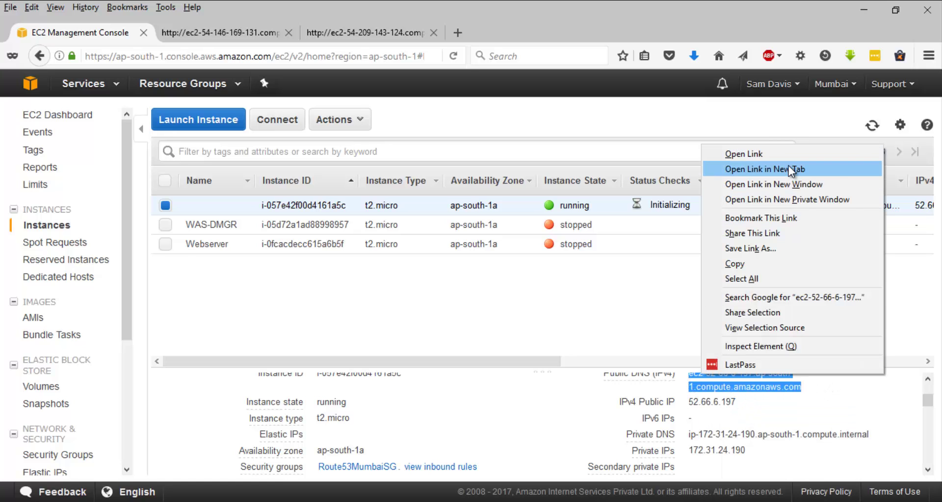
click(784, 133)
click(214, 34)
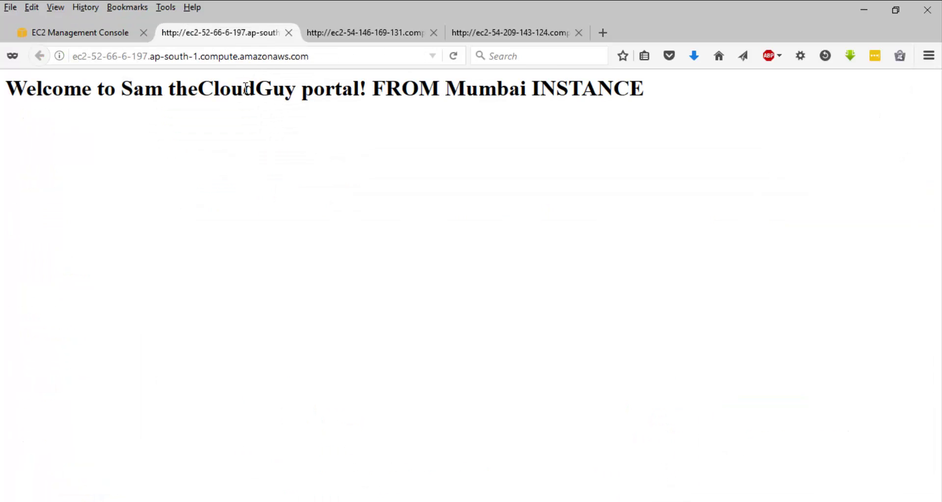
drag(428, 94, 690, 88)
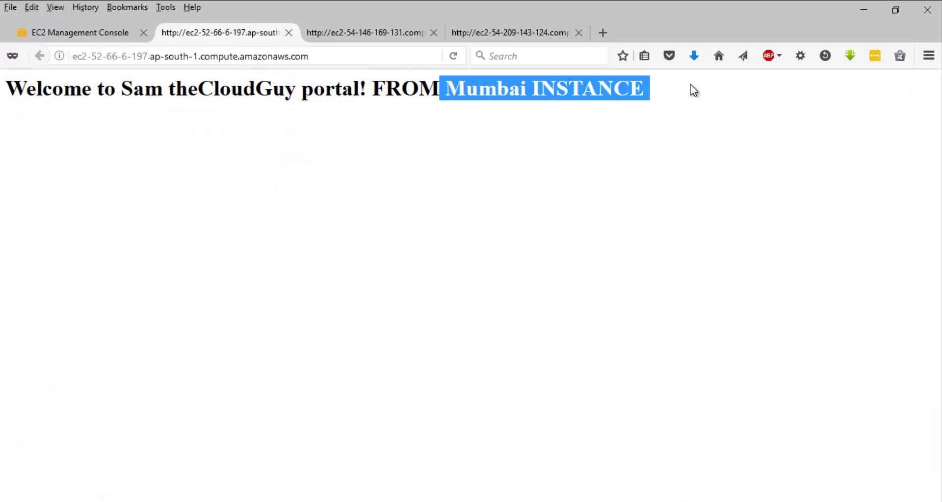
Return to the load balancers in the EC2 console and check the status of MumbaiELB's registered instance.
click(78, 33)
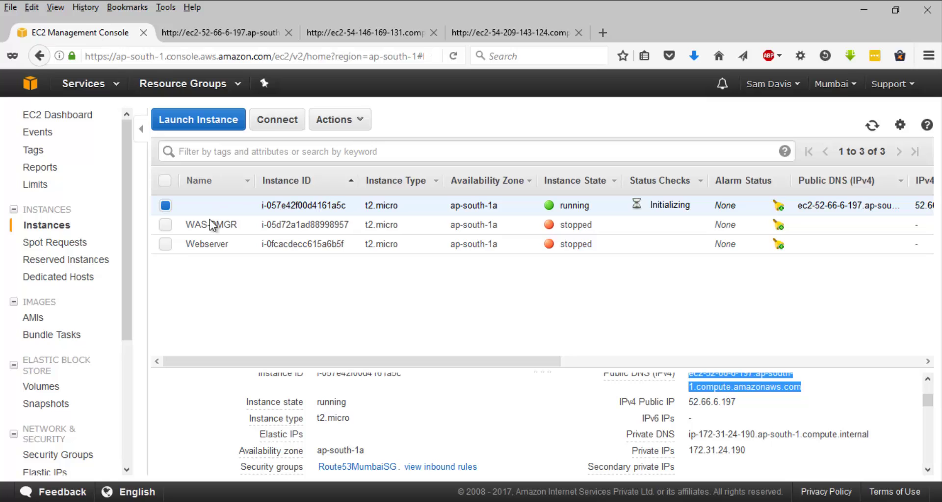
scroll(57, 265, down, 3)
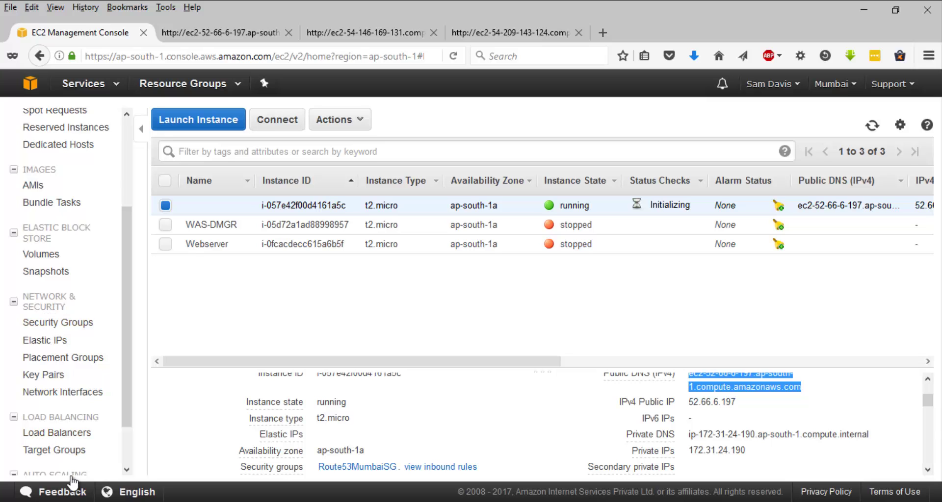
click(75, 433)
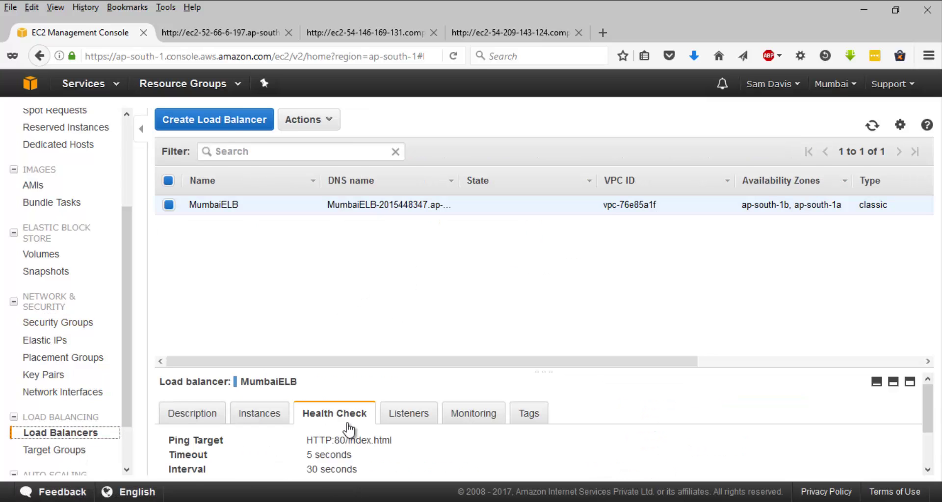
scroll(348, 421, down, 1)
scroll(290, 406, up, 1)
click(262, 416)
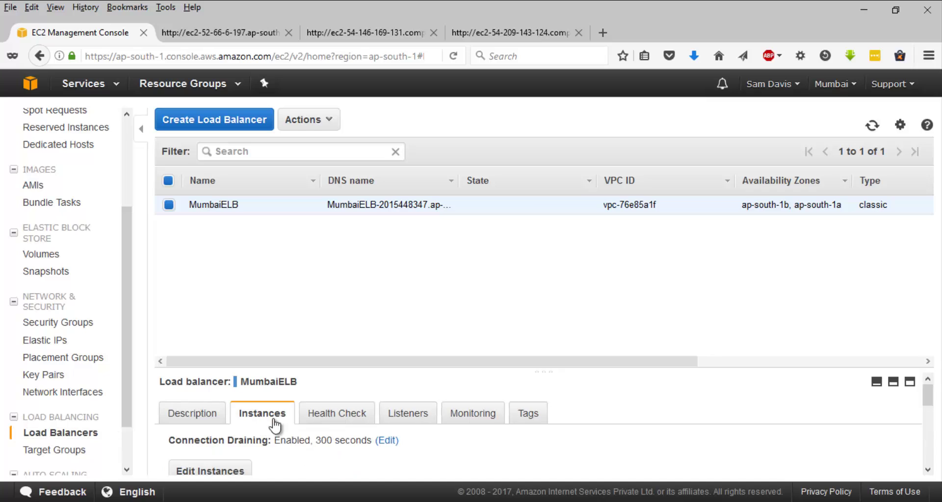
scroll(362, 435, down, 4)
scroll(542, 410, up, 2)
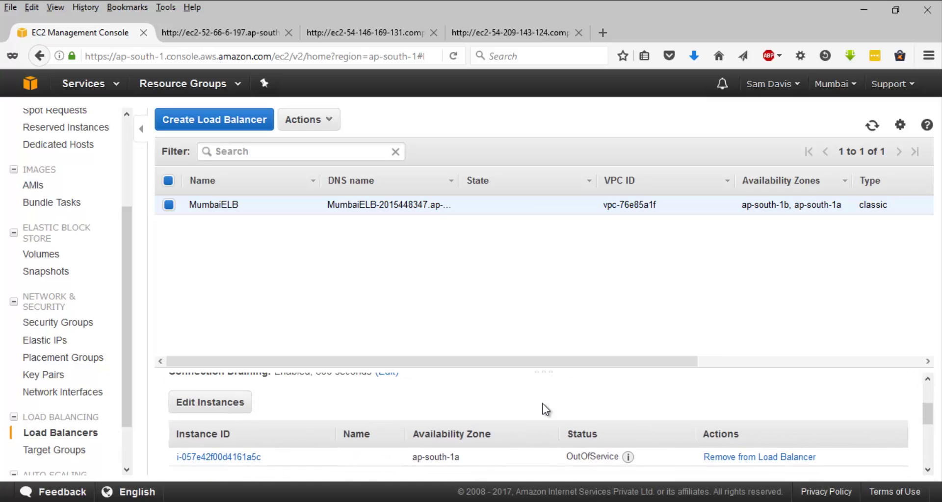
scroll(343, 402, up, 3)
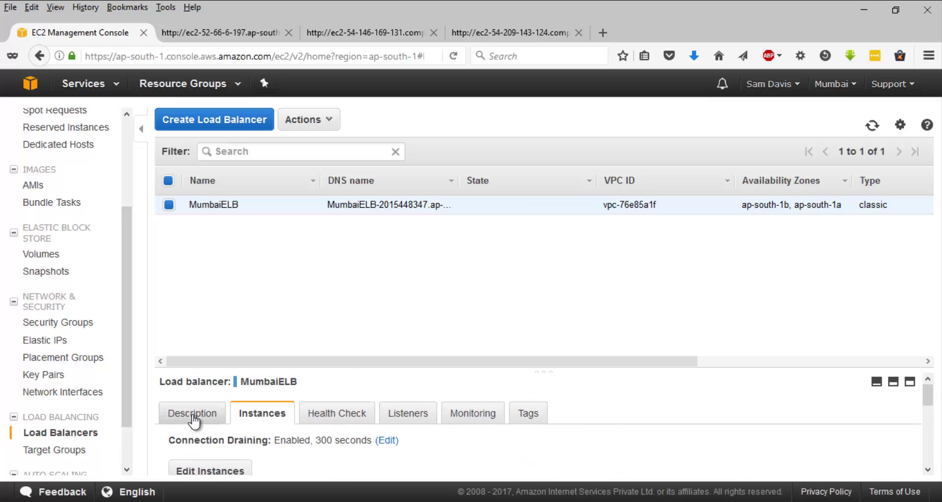
click(196, 414)
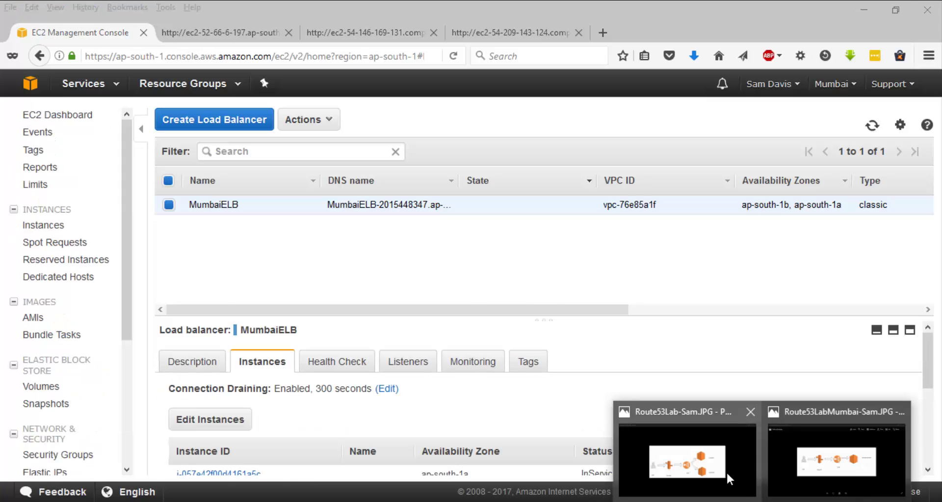
Switch to Photos and view the Route53Lab-Sam.JPG architecture diagram.
click(726, 469)
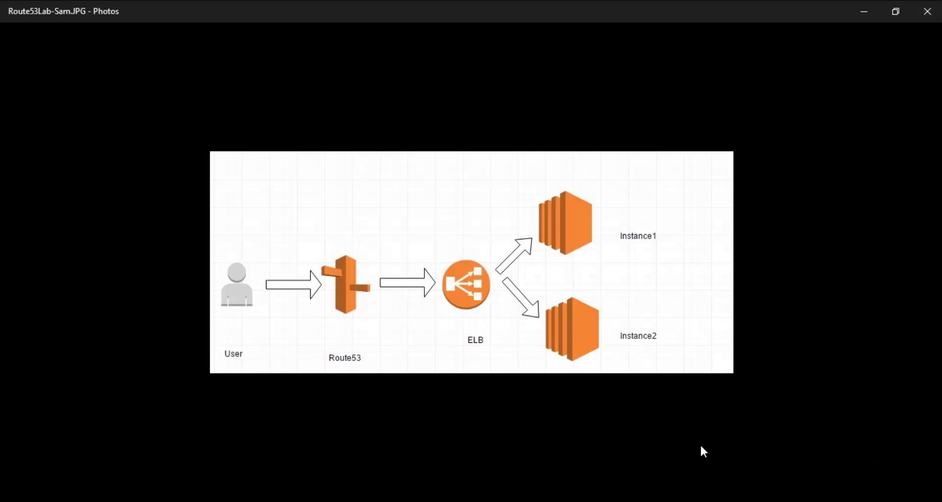